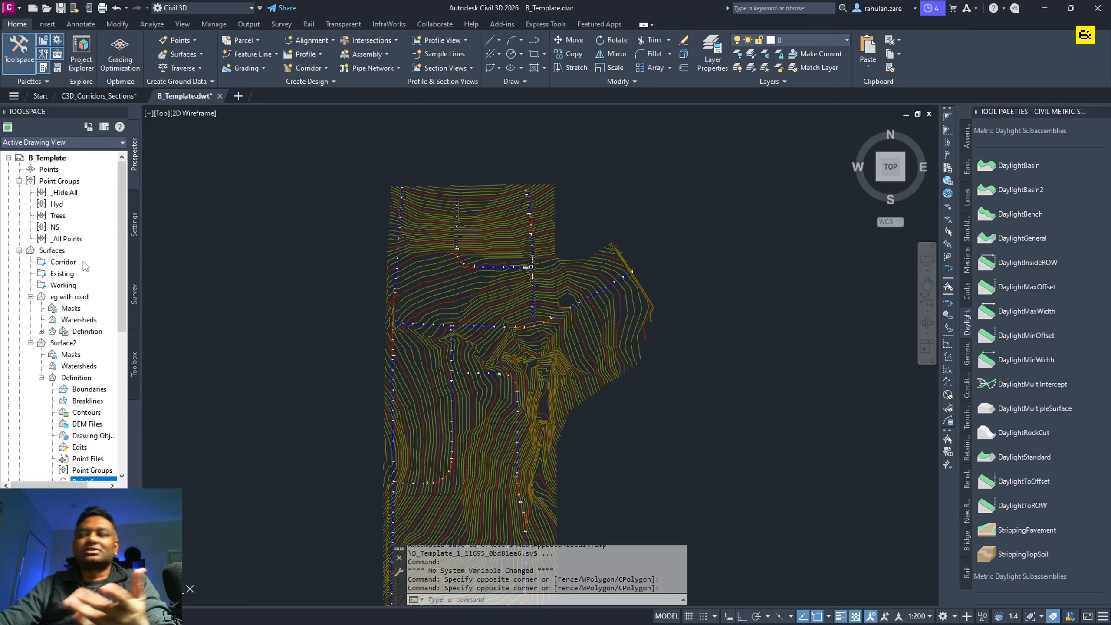
- Review the drawing units, including length, angle and insertion scale, and check the base angle in the direction control
click(277, 223)
click(257, 192)
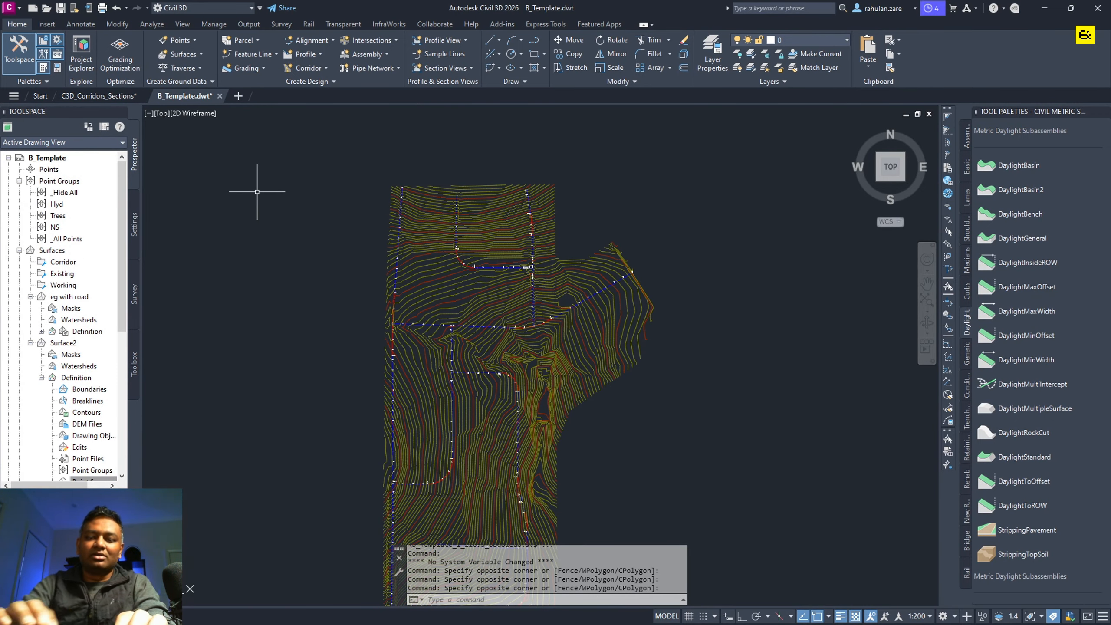
text(UNITS)
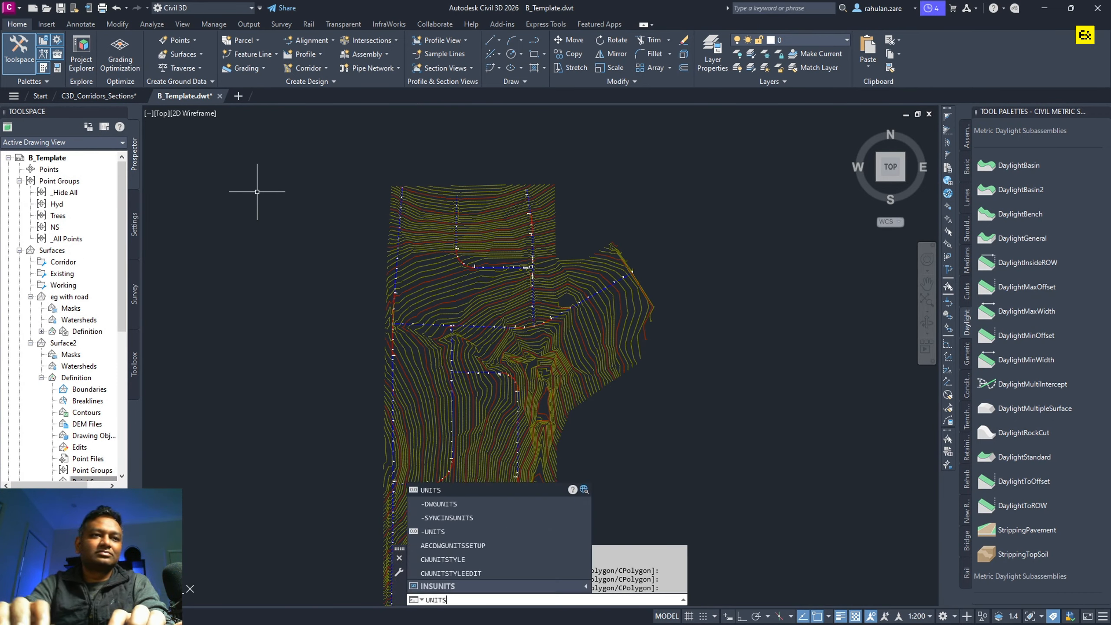
key(Return)
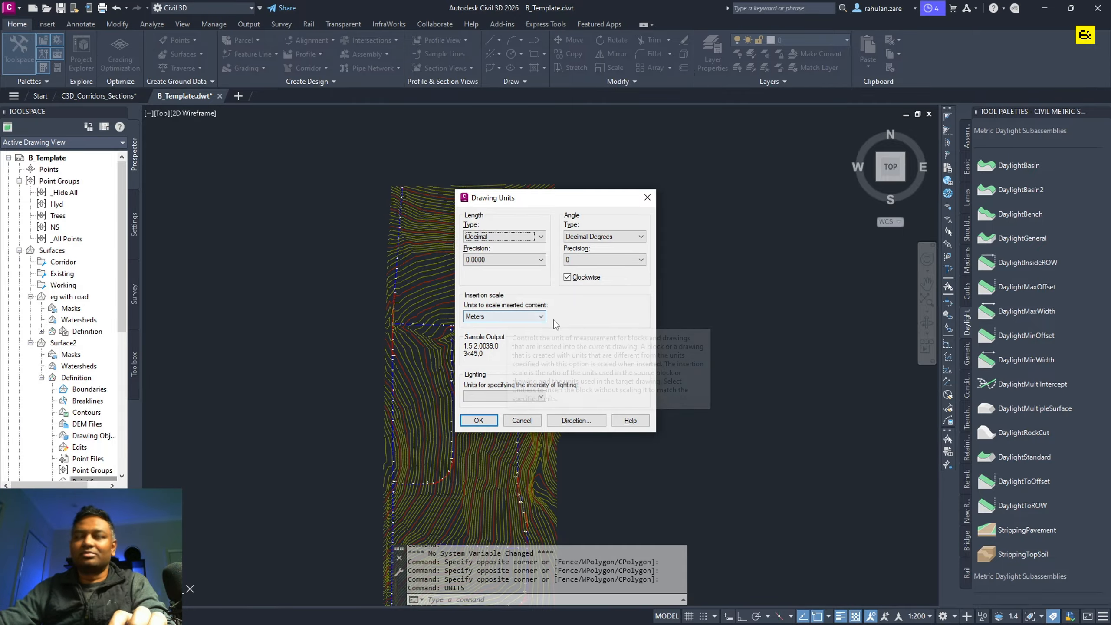
click(567, 424)
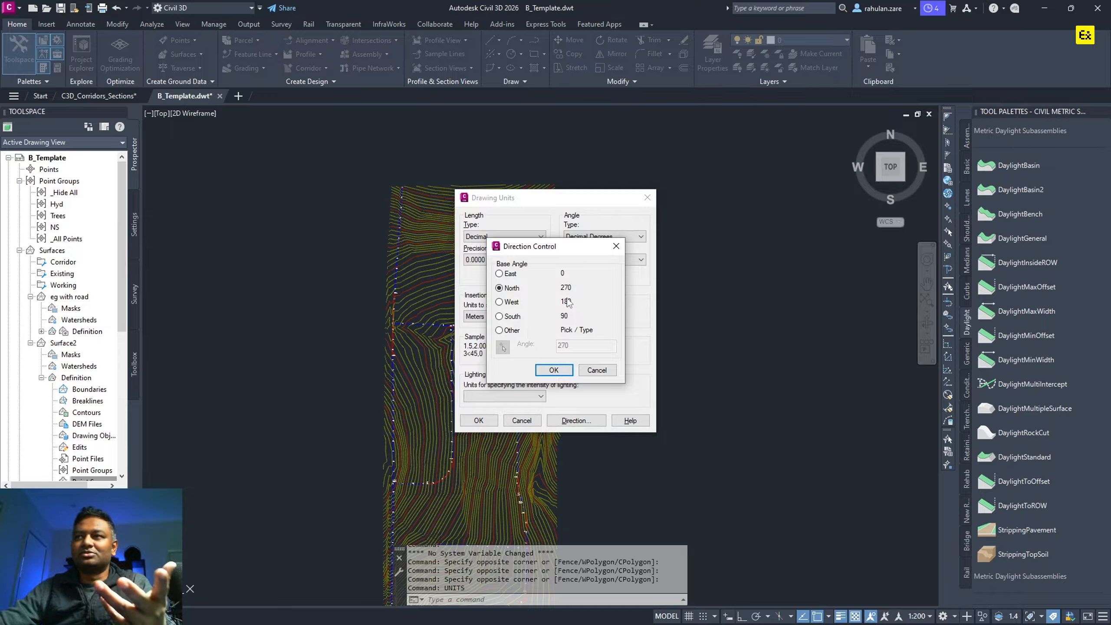
click(596, 369)
click(490, 423)
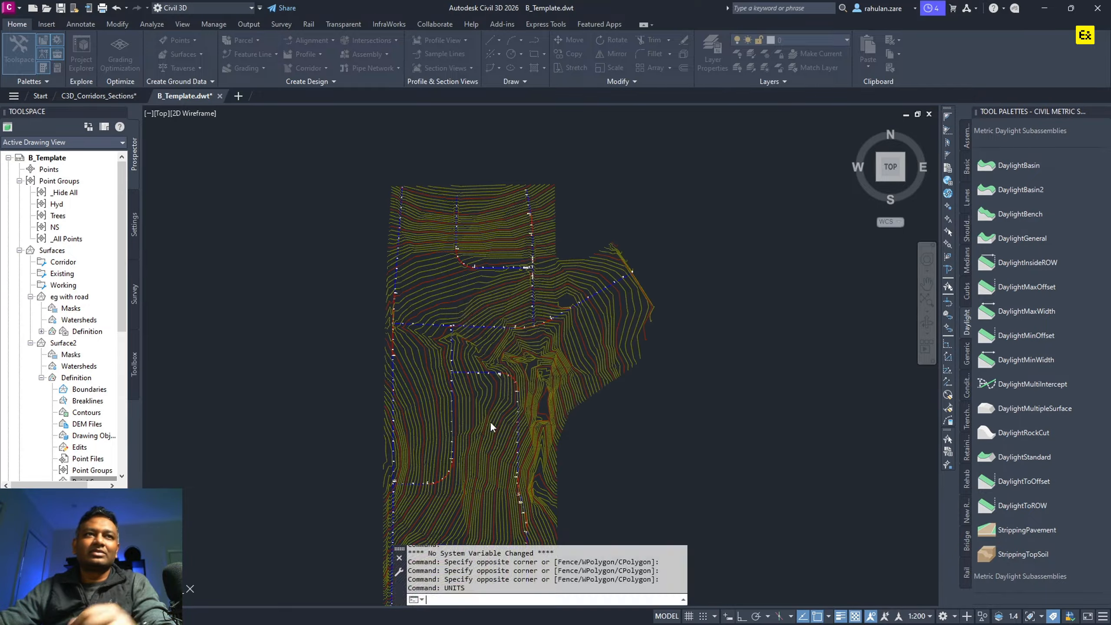
- Check the model space limits prompt with the LIMITS command and leave the limits as they are
click(260, 187)
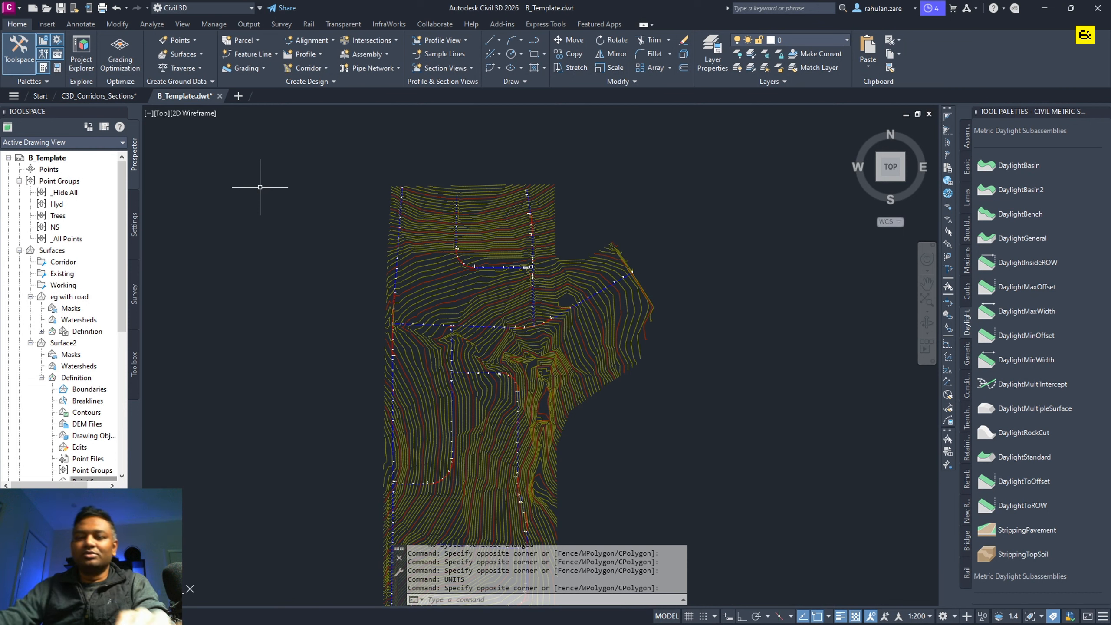
text(LIMITS)
key(Return)
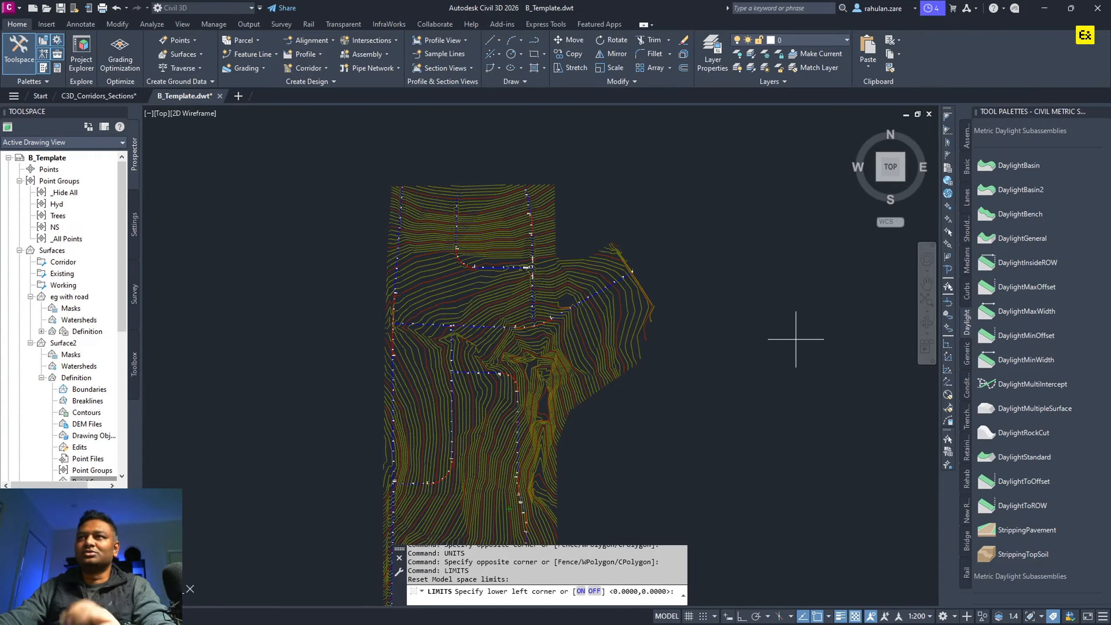
mouse_move(795, 339)
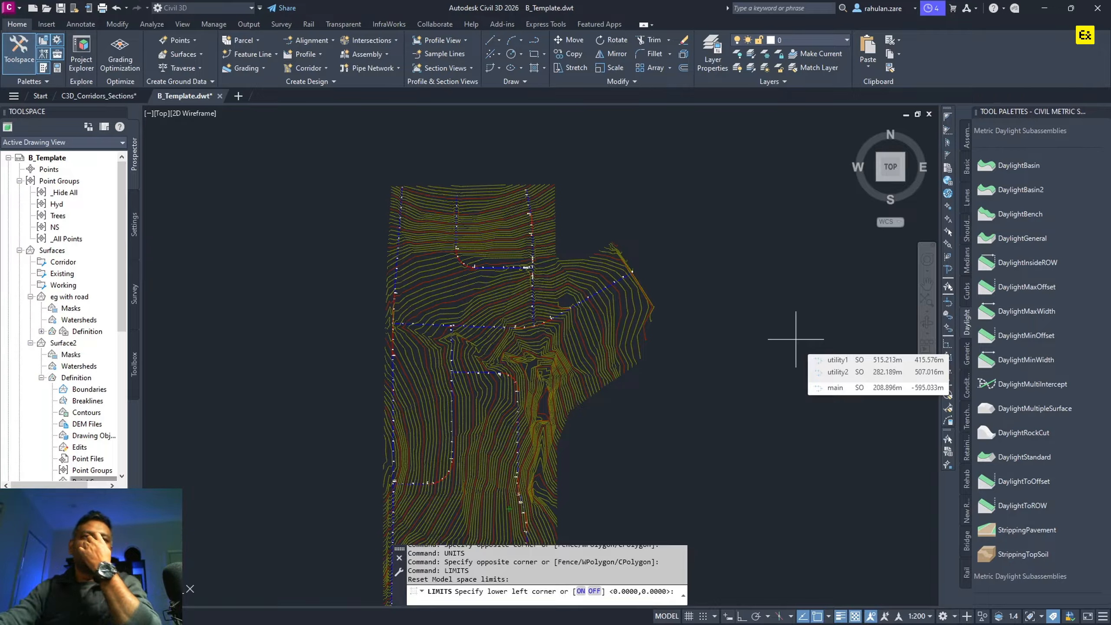
scroll(640, 315, down, 6)
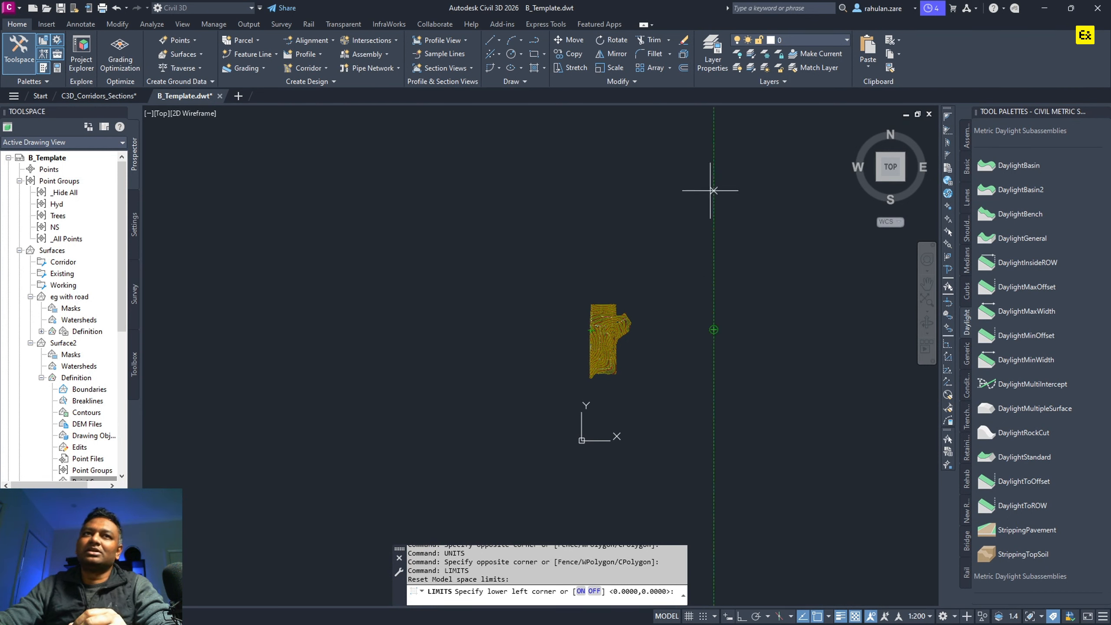
key(Escape)
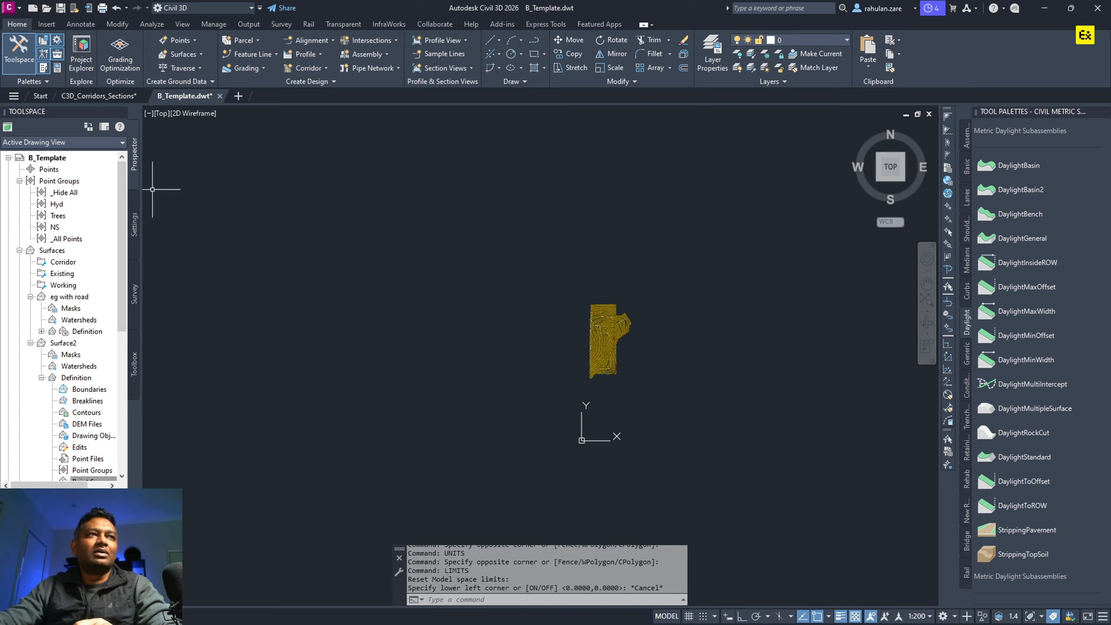
- Open the drawing settings of B_Template and choose International Foot (1 Foot = 0.3048 Meters) as the imperial to metric conversion
right_click(49, 159)
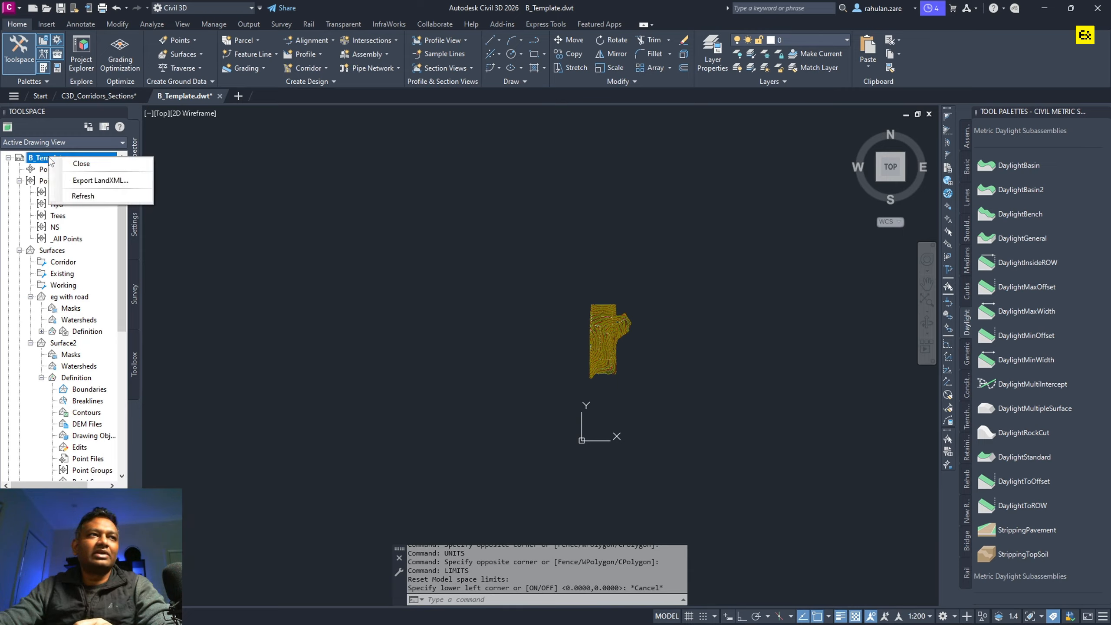
click(160, 318)
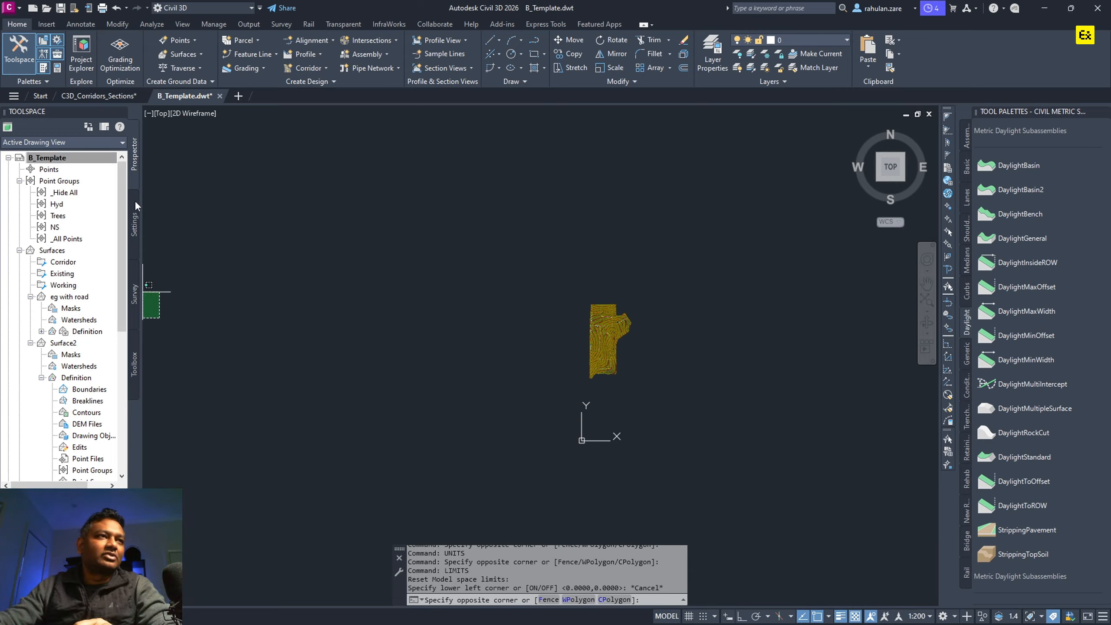
click(135, 224)
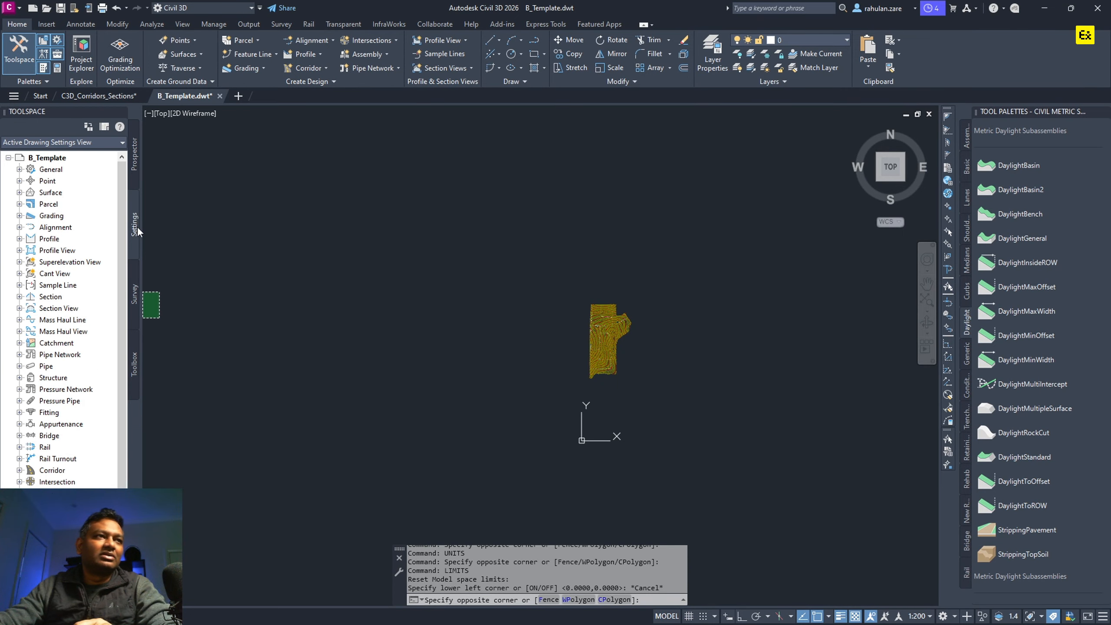
right_click(47, 159)
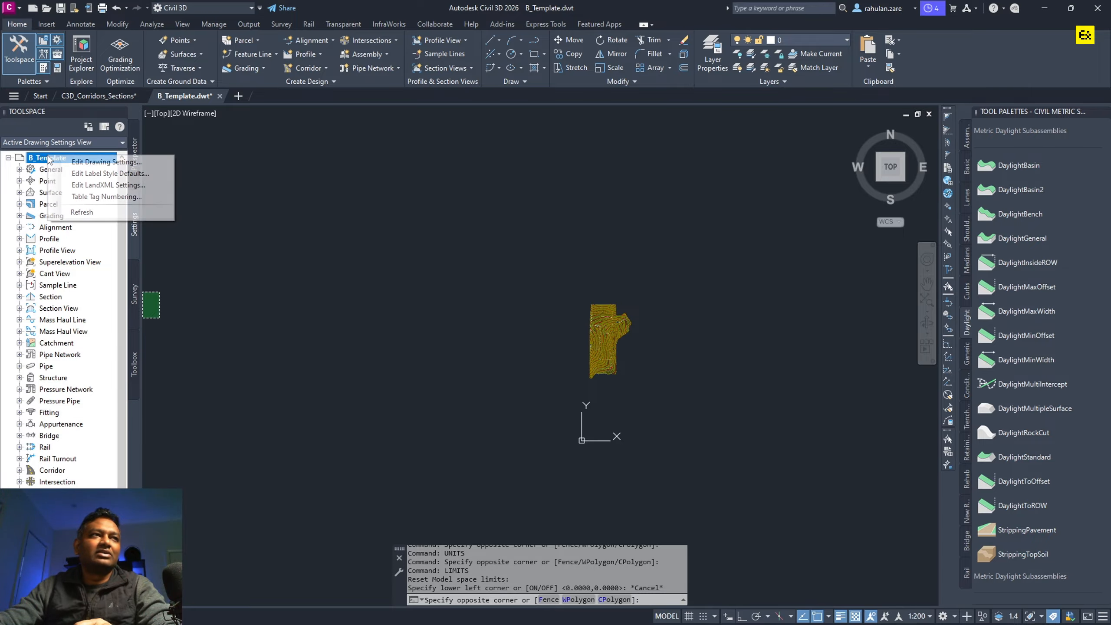
click(124, 162)
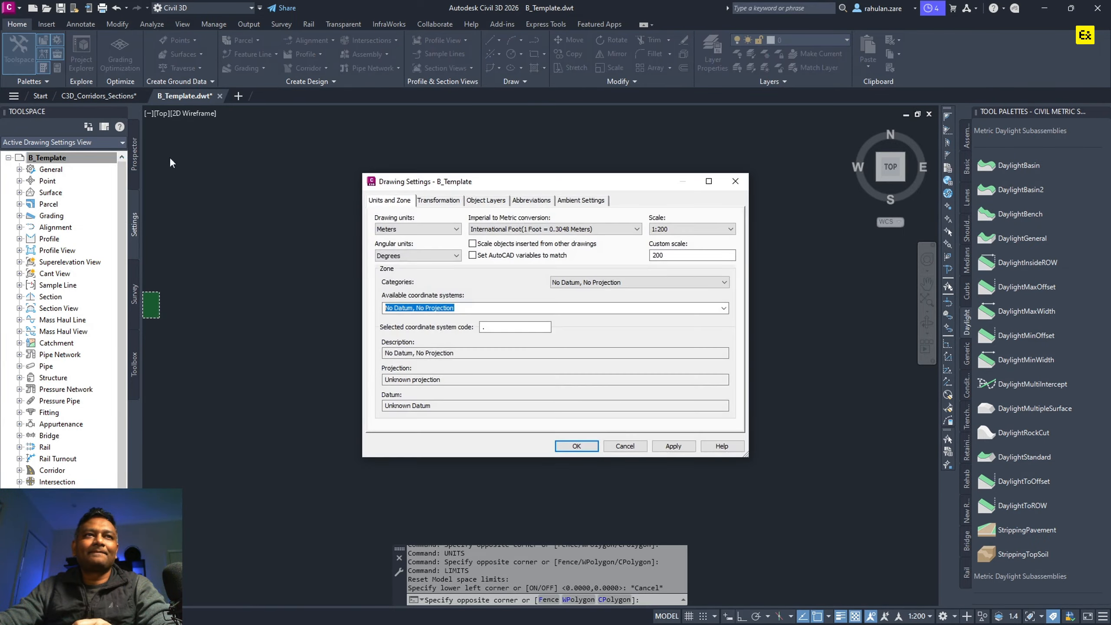
mouse_move(504, 186)
mouse_down()
mouse_move(463, 195)
mouse_move(617, 224)
mouse_move(648, 246)
mouse_up()
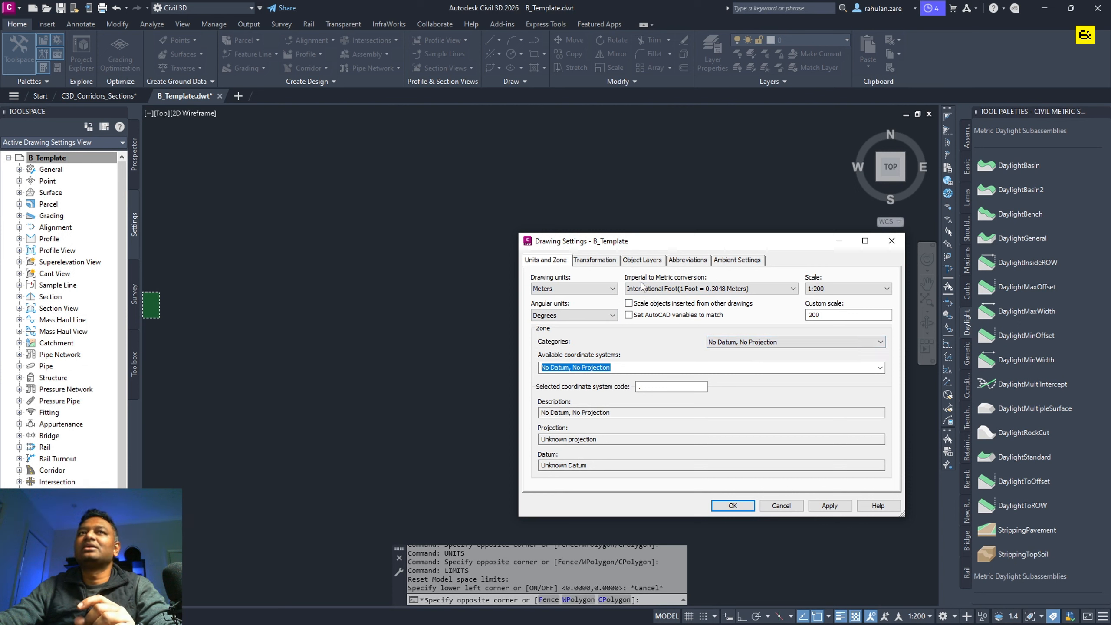
click(693, 289)
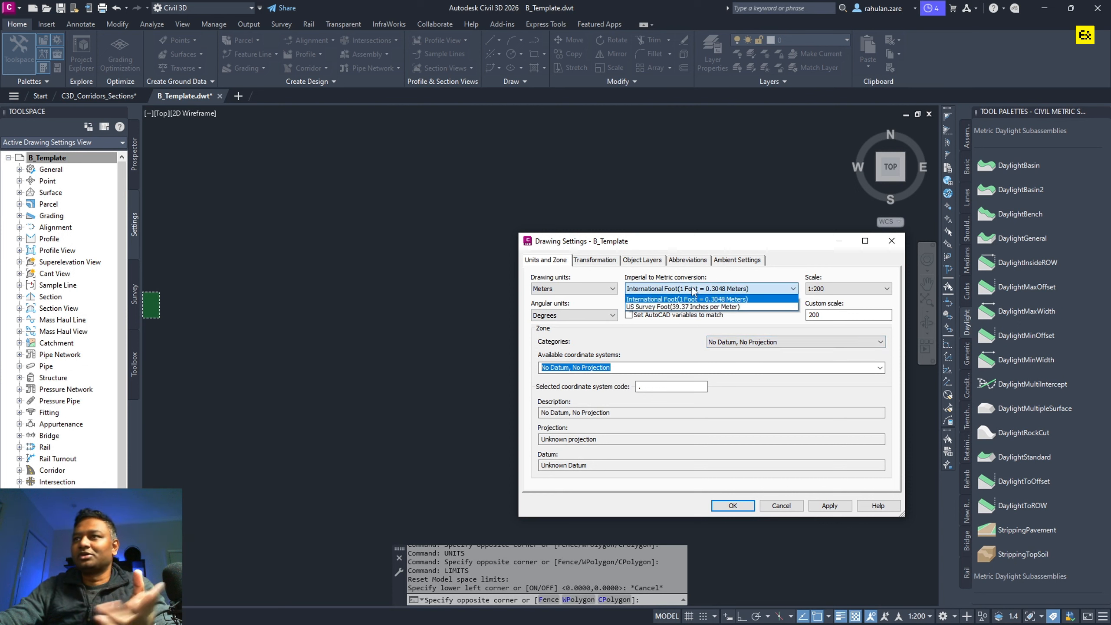
click(693, 299)
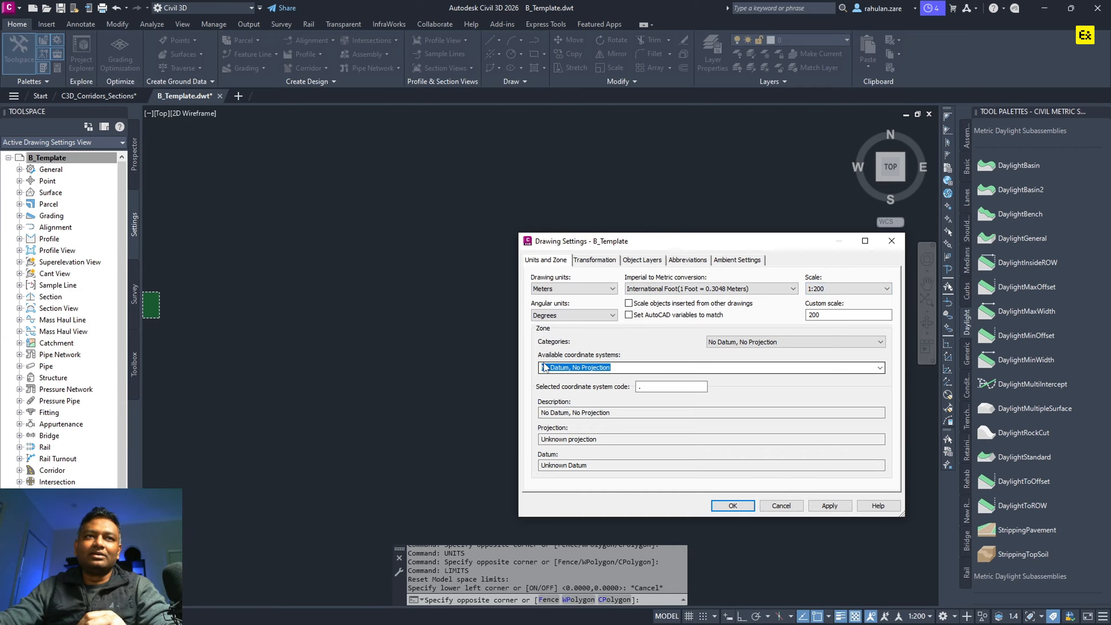
- Set the zone category to Australia and browse its available coordinate systems
click(770, 342)
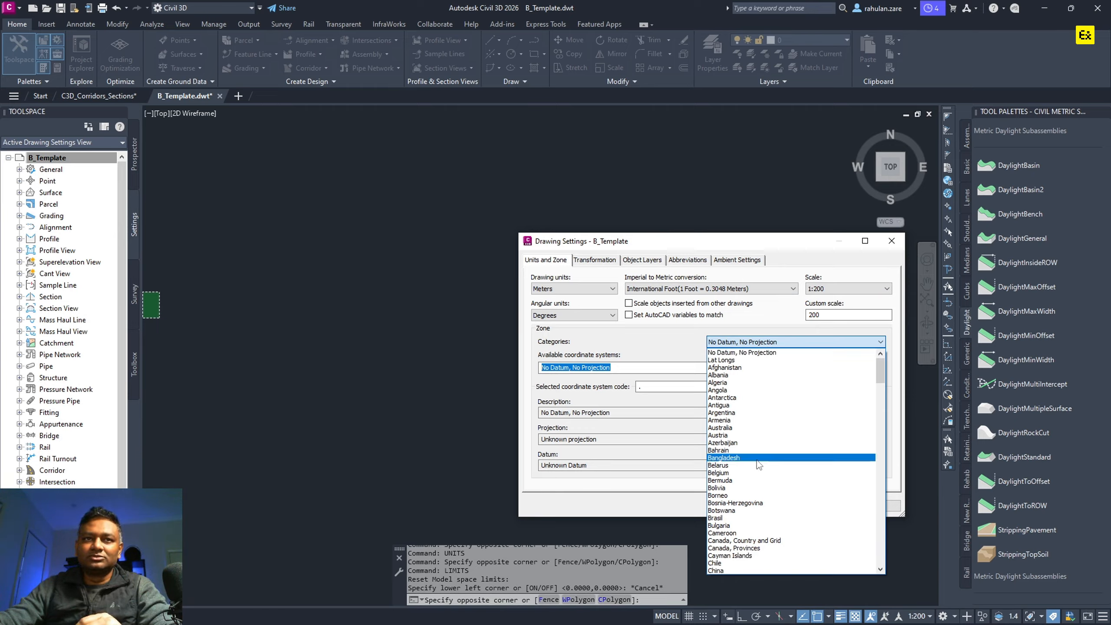
click(738, 430)
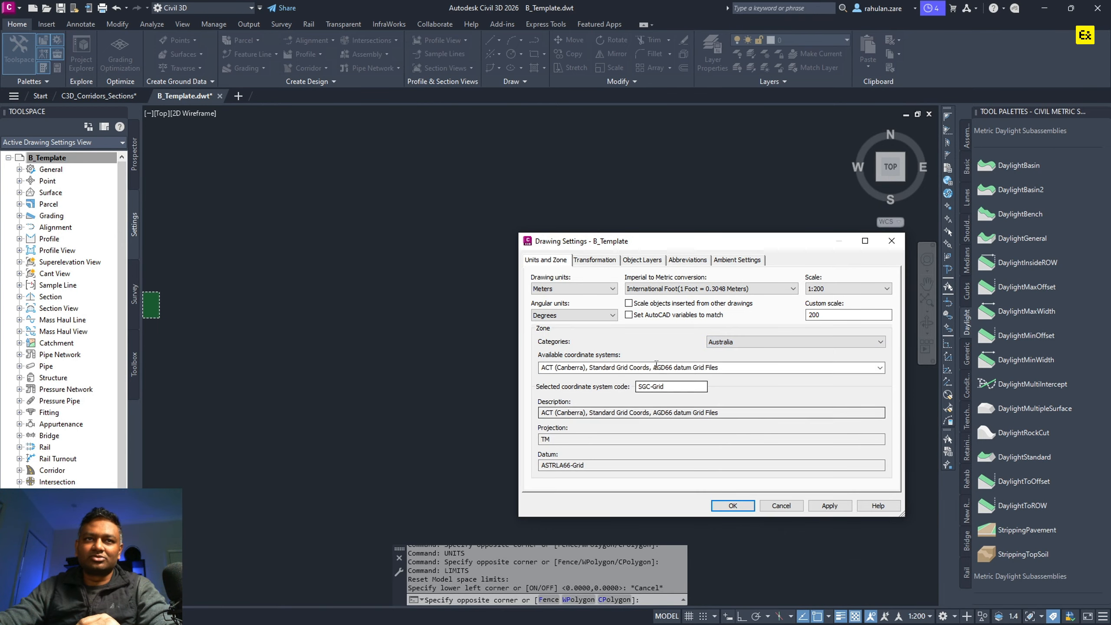
click(879, 367)
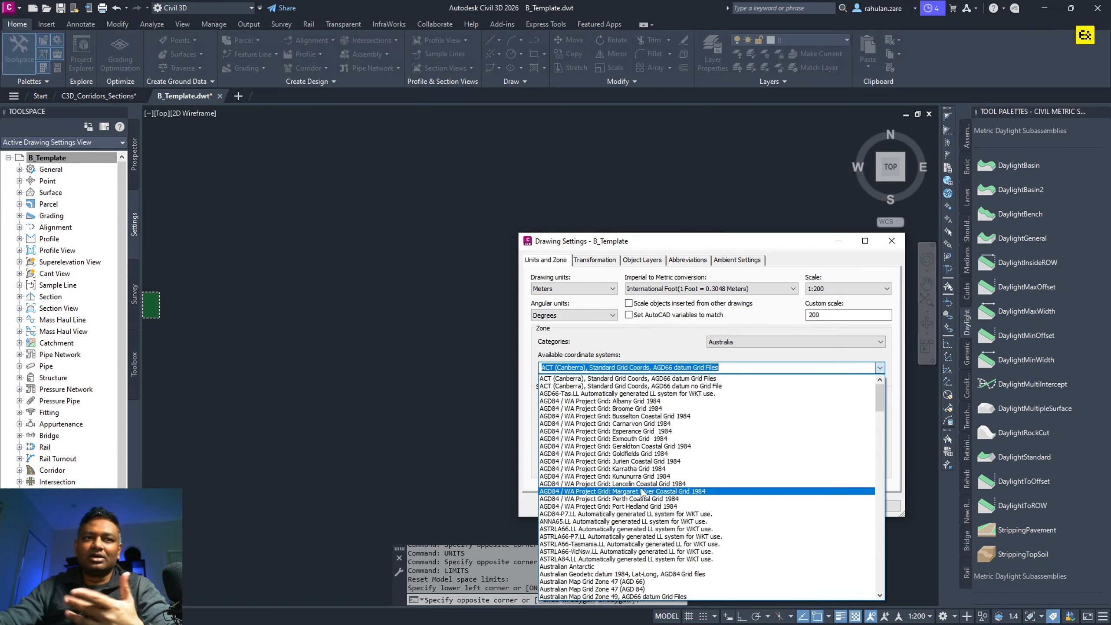
scroll(639, 501, down, 8)
scroll(645, 502, down, 15)
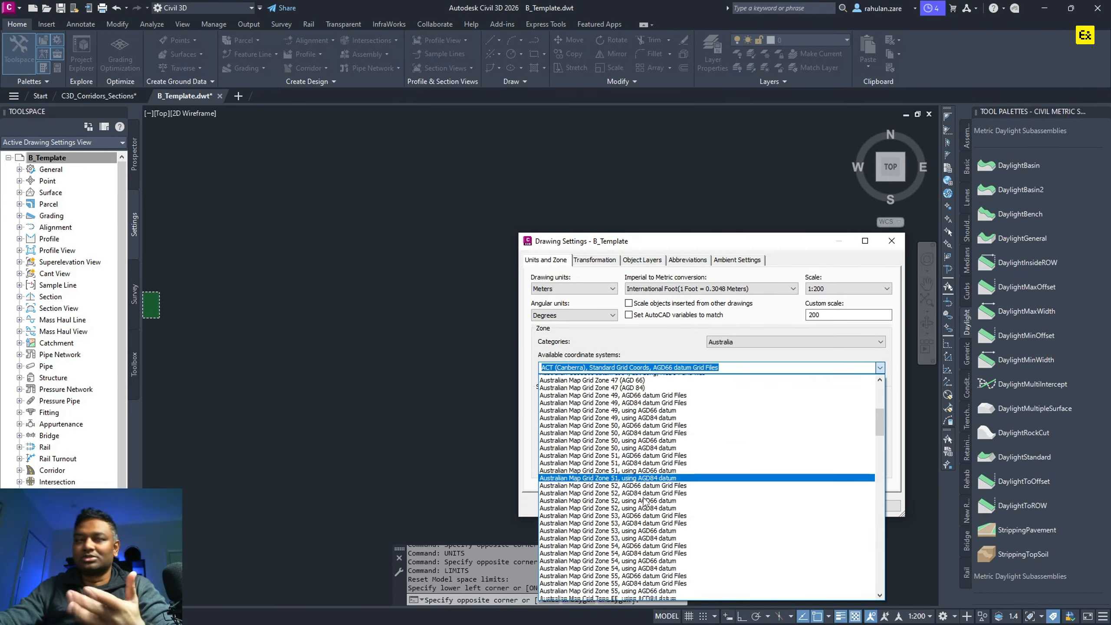
click(662, 352)
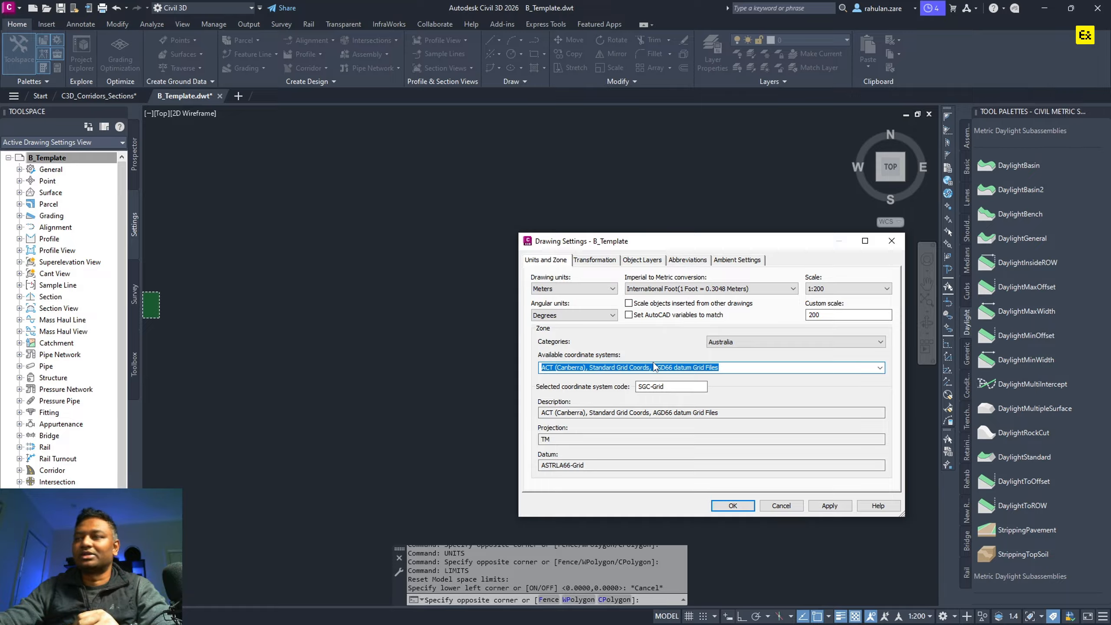
- Review the transformation settings, the layers assigned to each object type and the abbreviations in the drawing settings
click(585, 260)
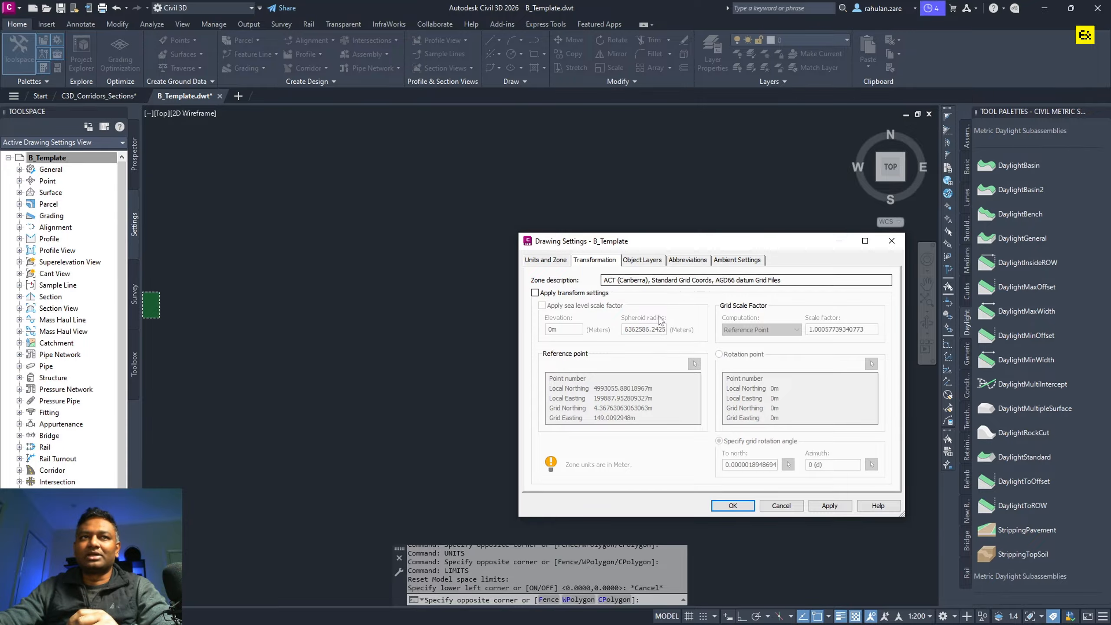
click(648, 263)
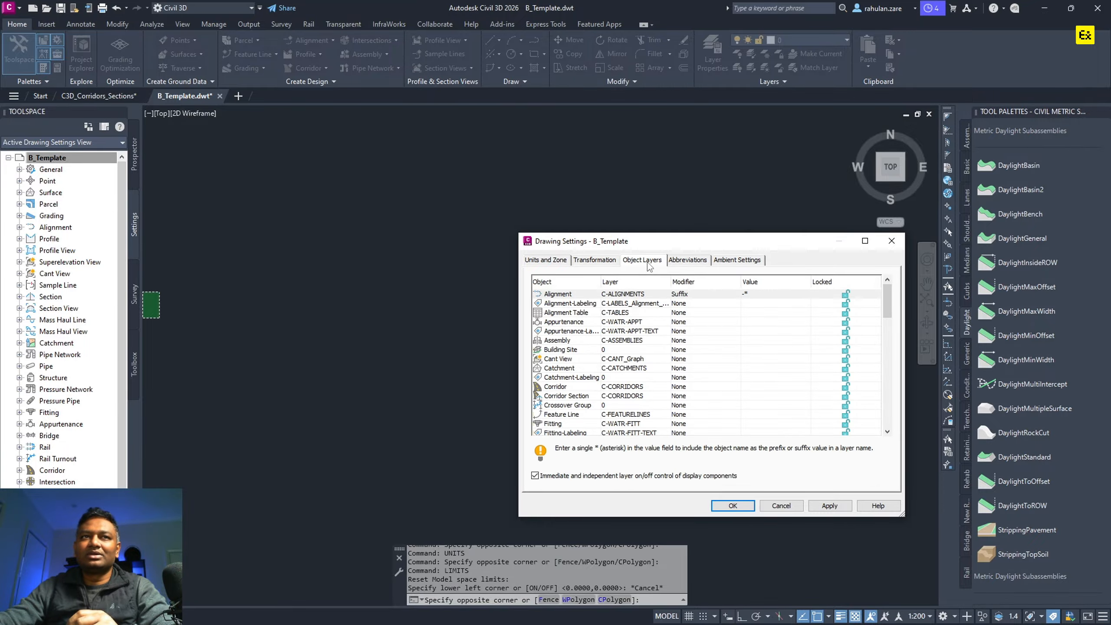
mouse_move(733, 240)
mouse_down()
mouse_move(580, 194)
mouse_move(577, 154)
mouse_up()
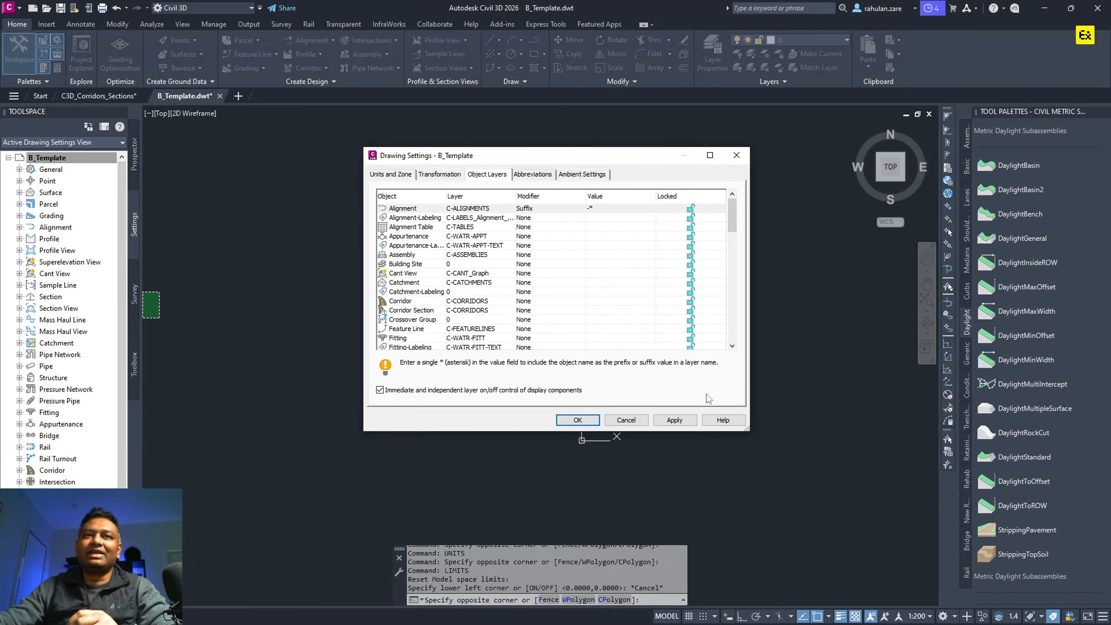
drag(746, 433, 880, 538)
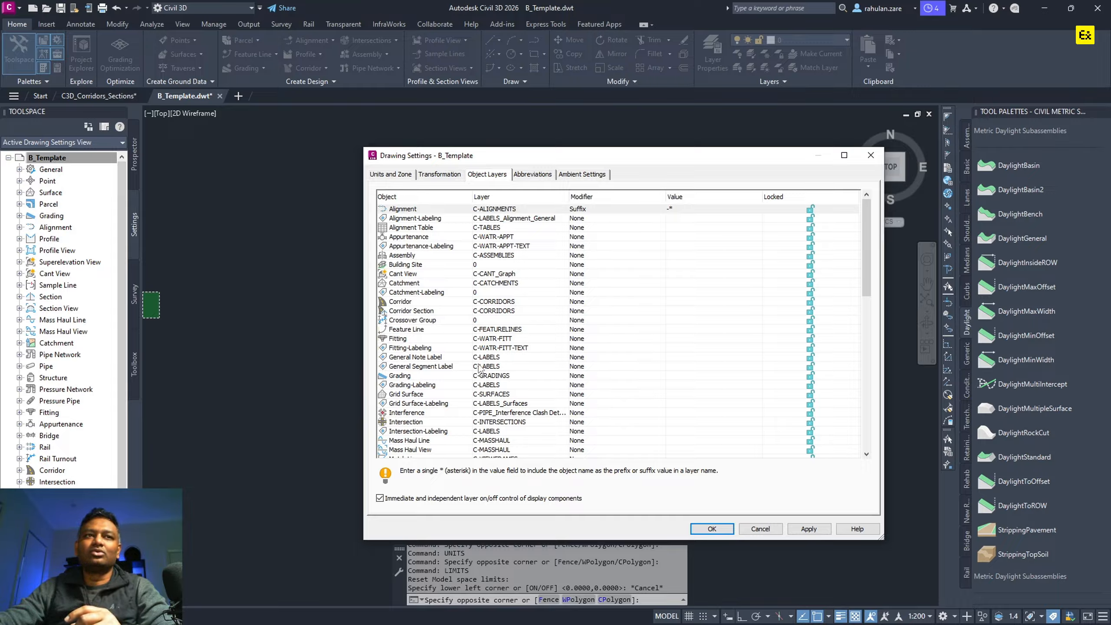
scroll(481, 369, down, 14)
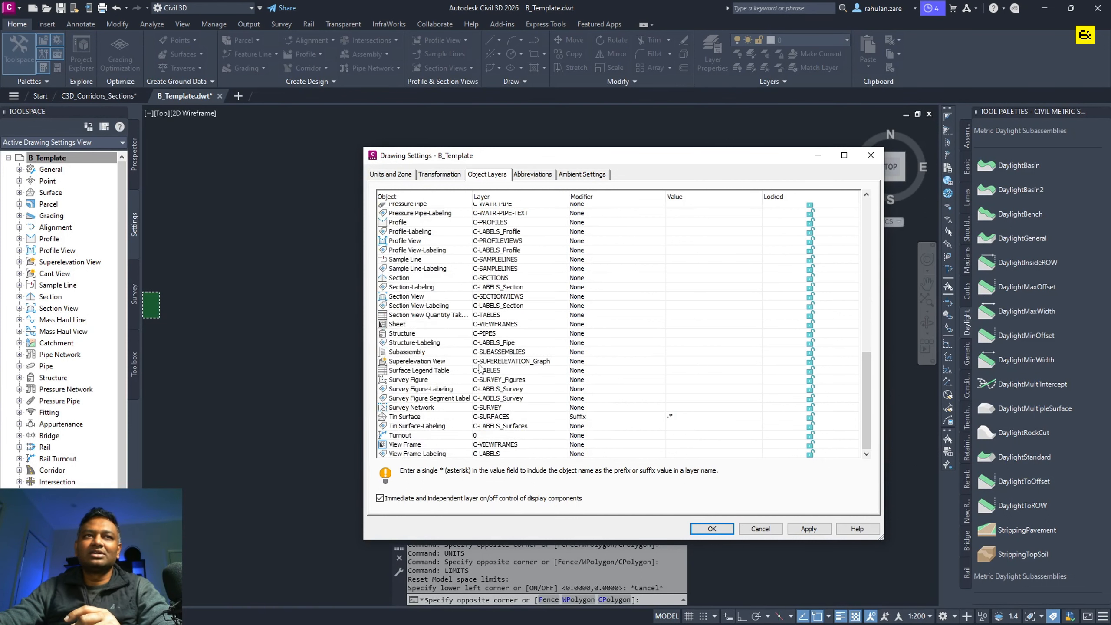
scroll(481, 368, up, 14)
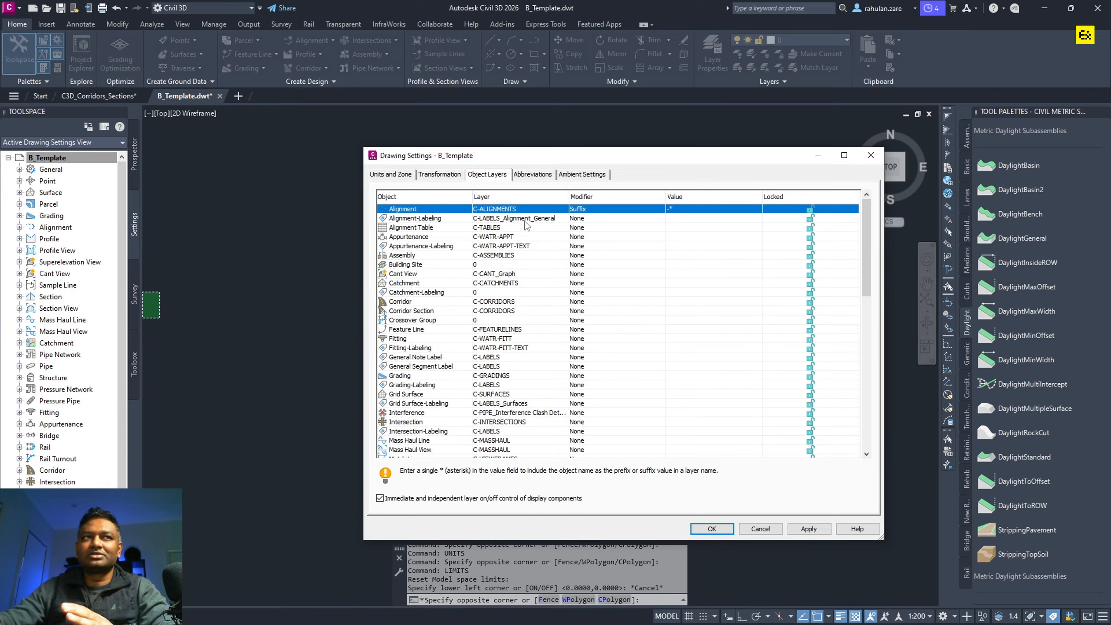
click(524, 175)
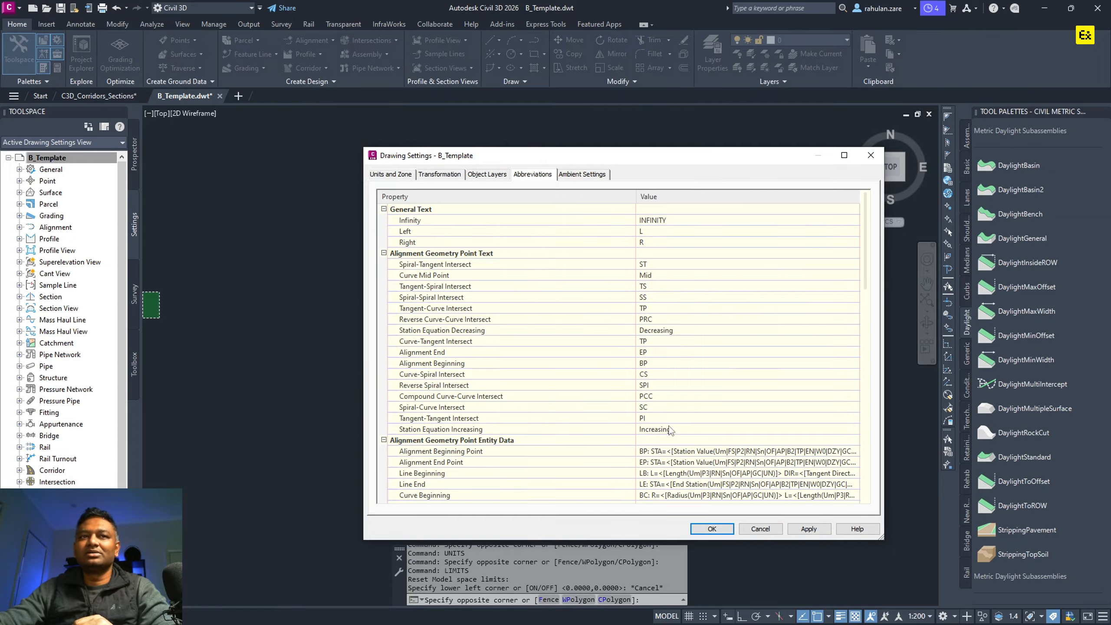
scroll(653, 438, down, 9)
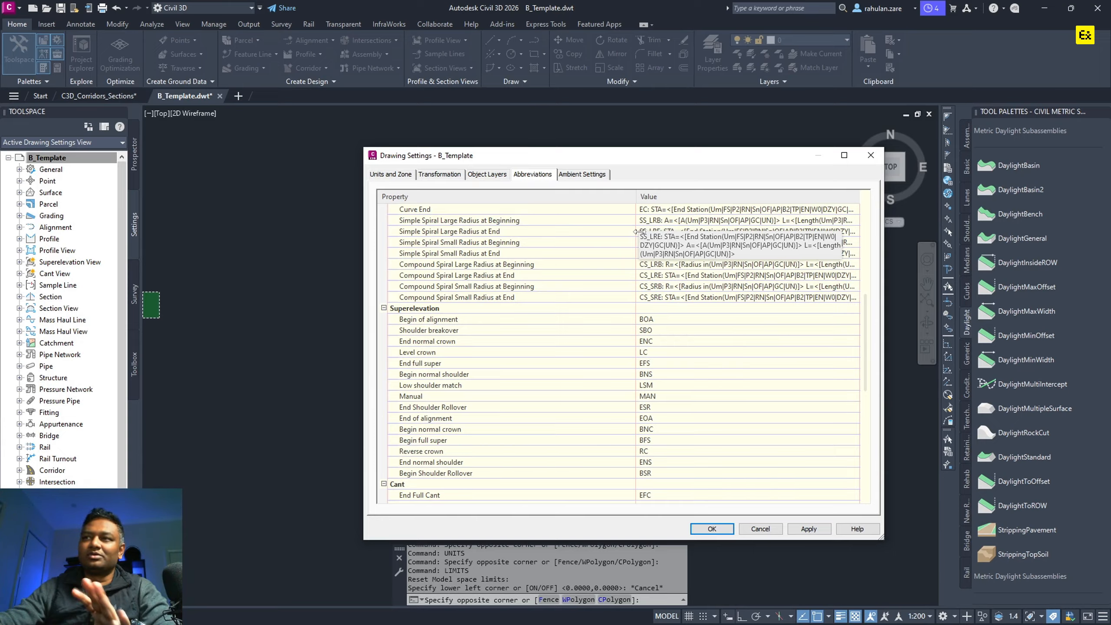
- Review the General and Labeling ambient settings of B_Template, including the options for the labeling prompt method
click(573, 177)
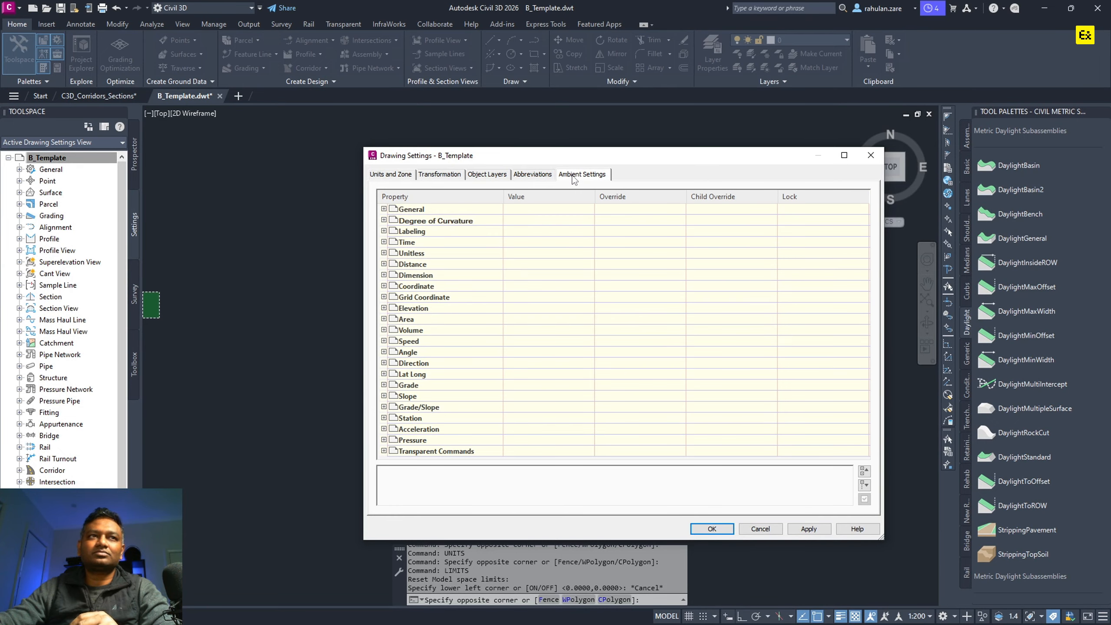
click(383, 209)
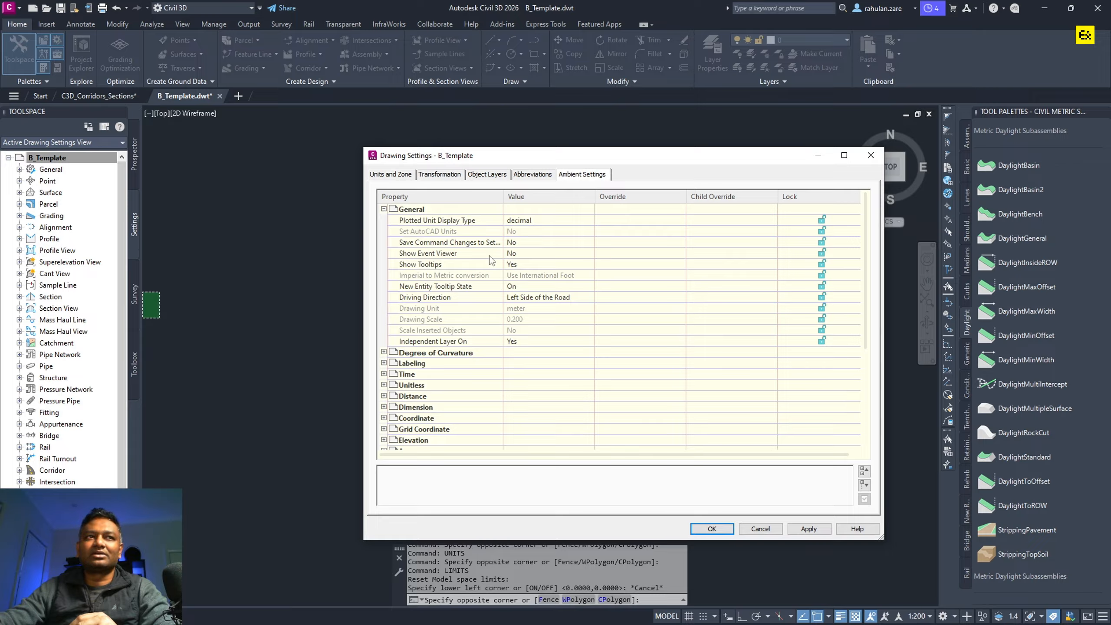
click(384, 363)
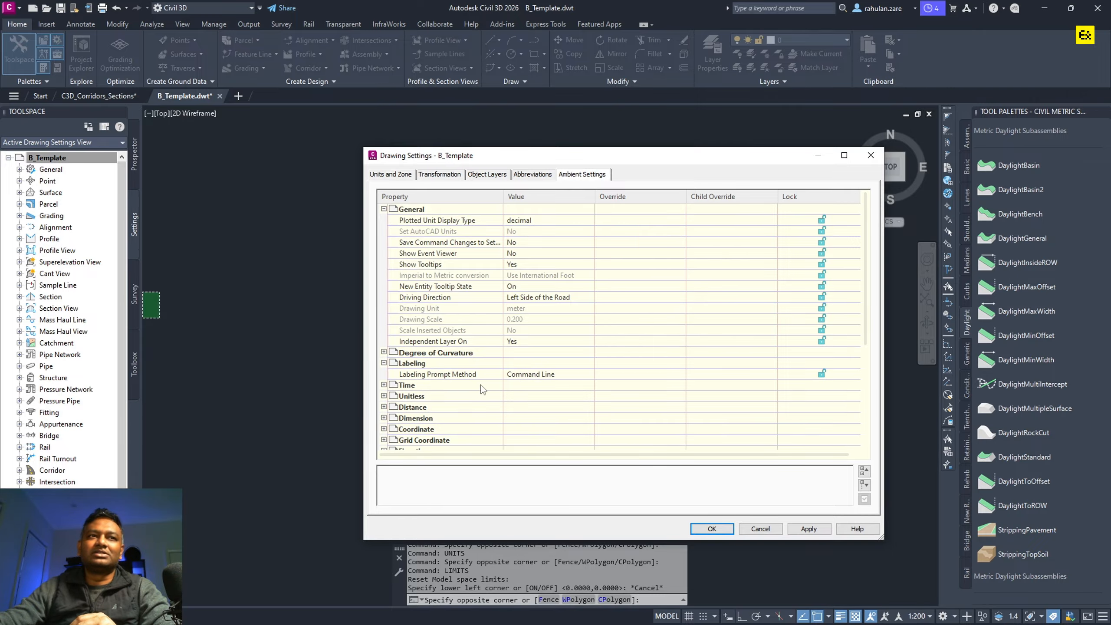
click(523, 377)
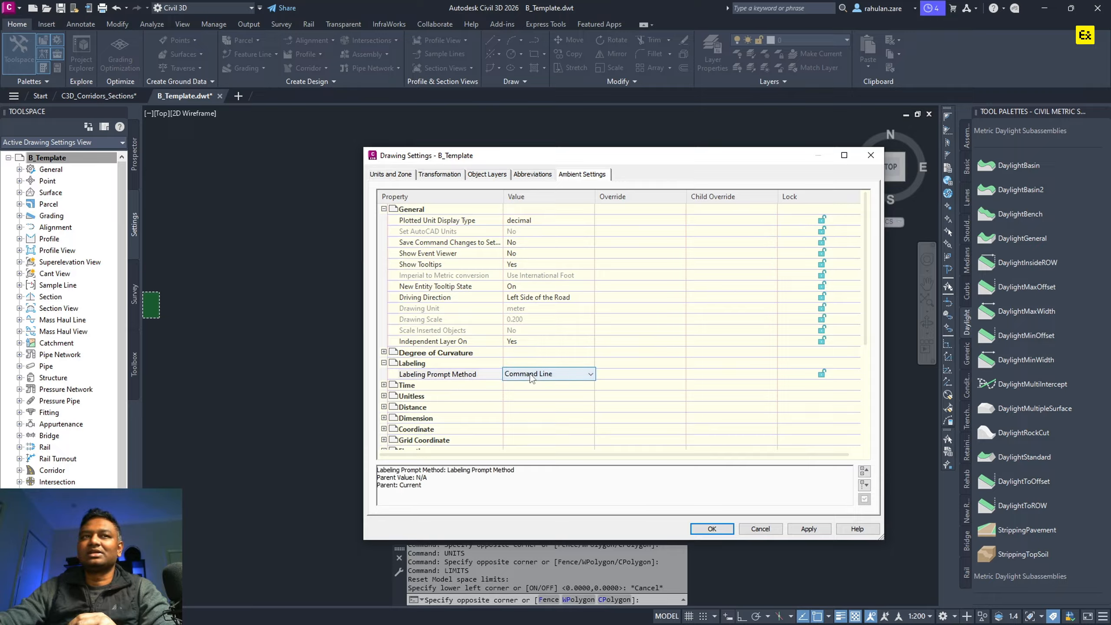
click(548, 375)
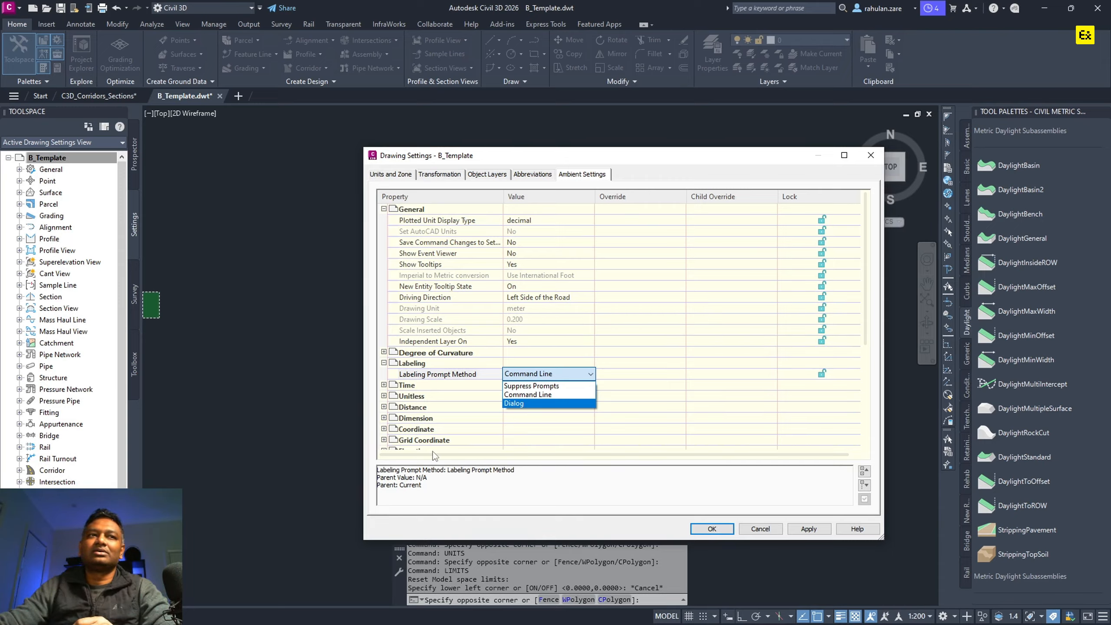
click(441, 401)
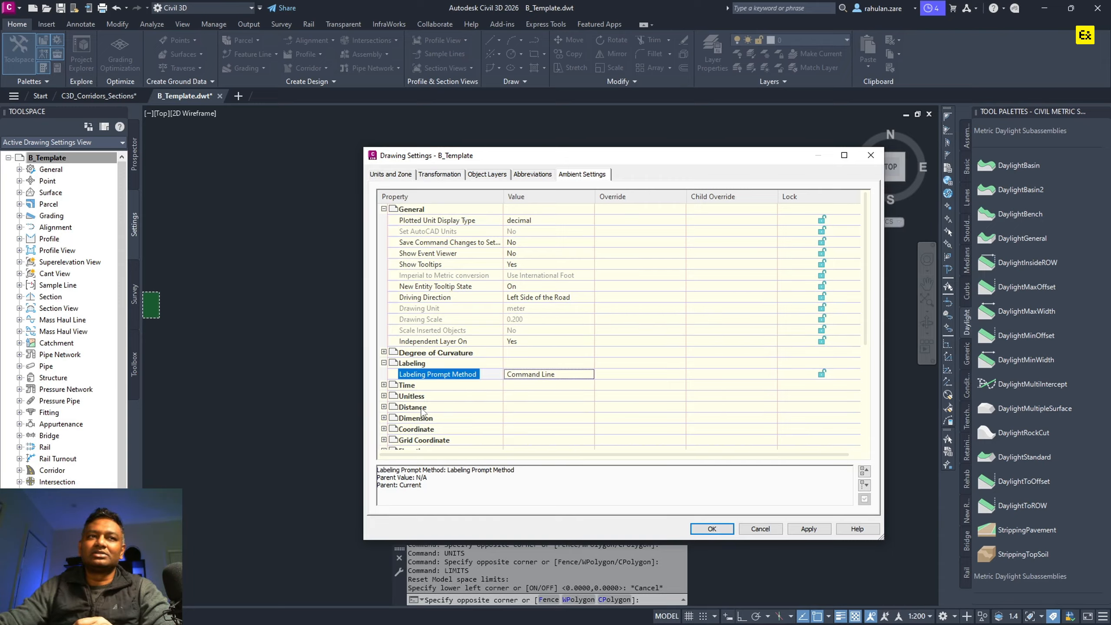
- Check the Distance ambient settings of B_Template and close the drawing settings without applying changes
click(412, 407)
scroll(424, 419, down, 2)
click(383, 341)
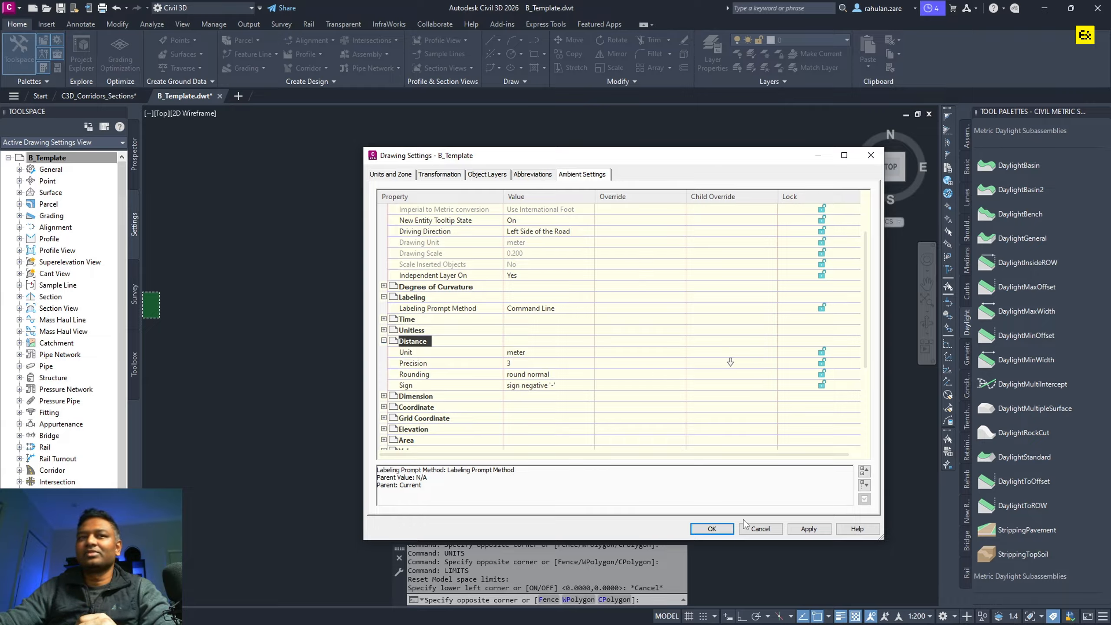
click(762, 528)
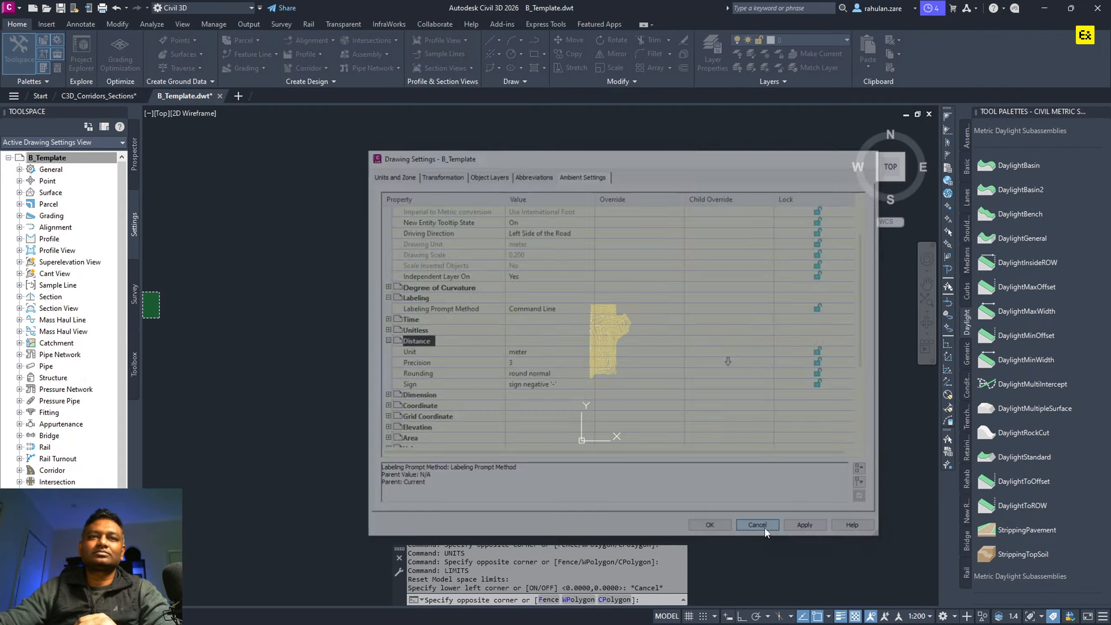
key(Escape)
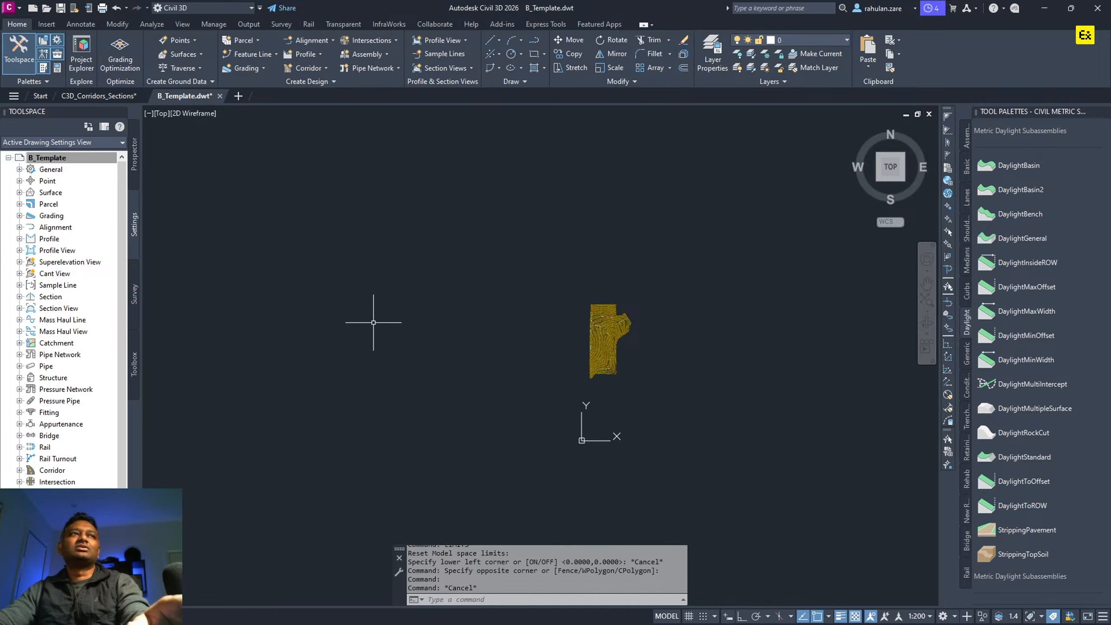
- Review the Label, Behavior and Plan Readability label style defaults of B_Template and close them without changes
click(59, 160)
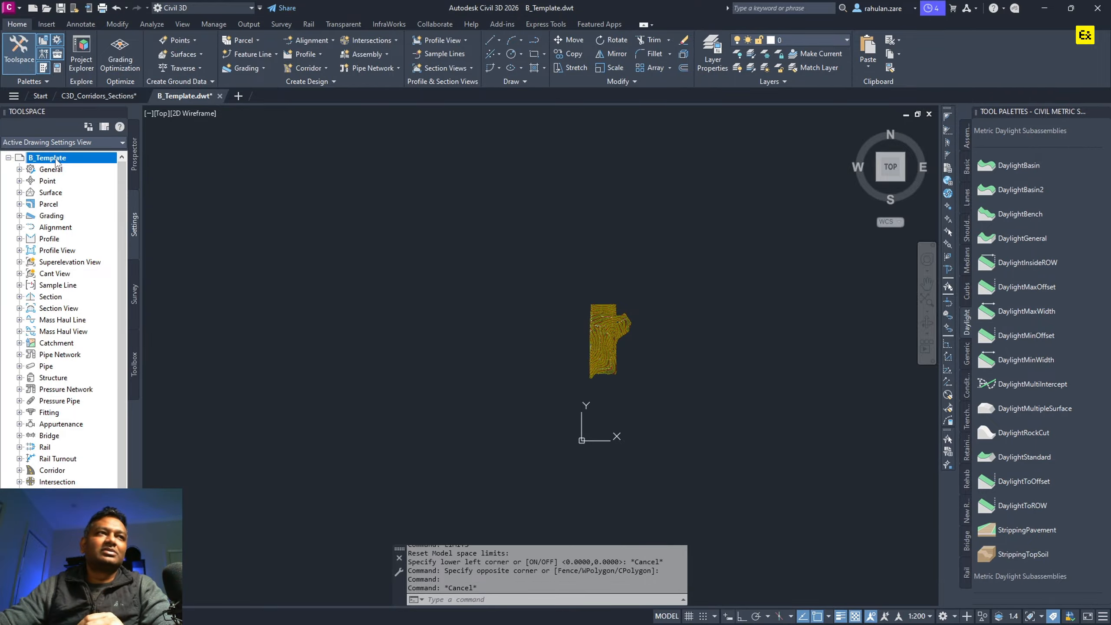
right_click(56, 162)
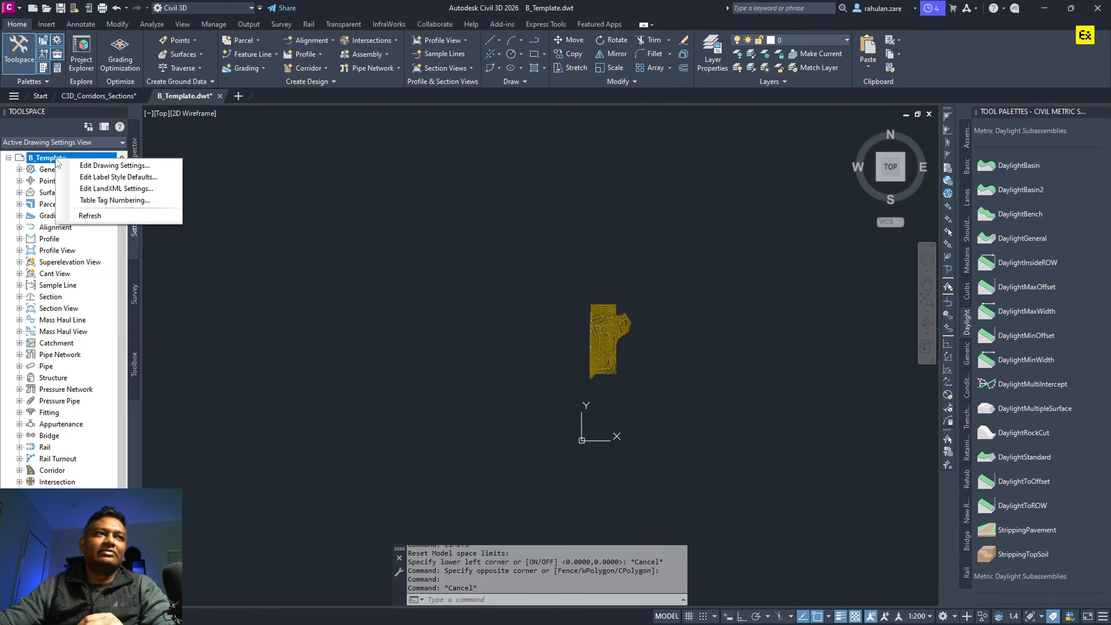
click(136, 177)
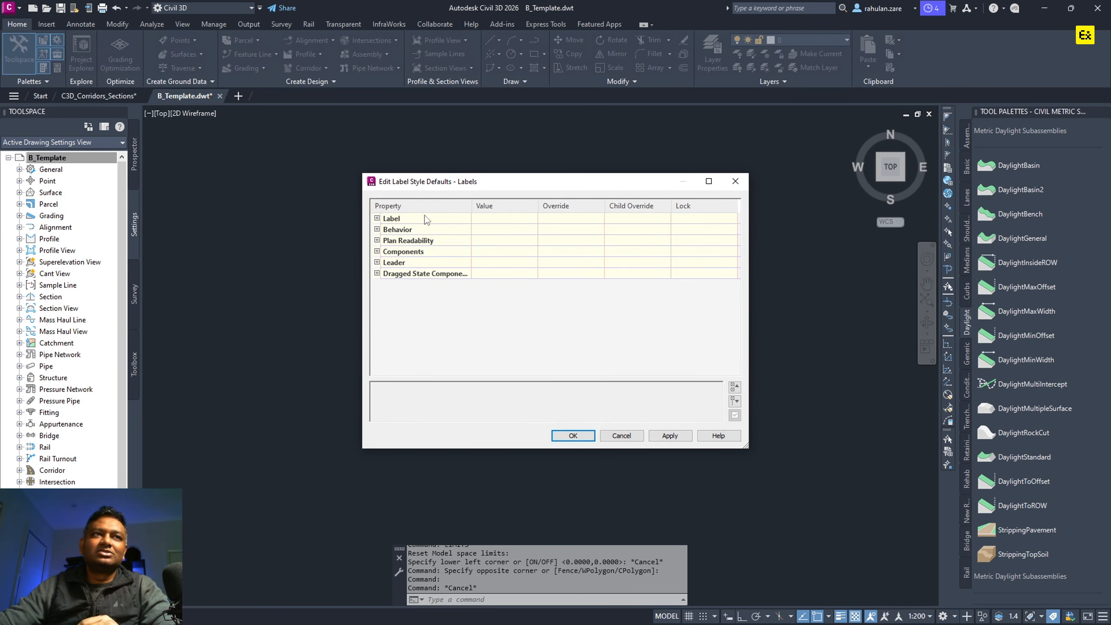
click(376, 218)
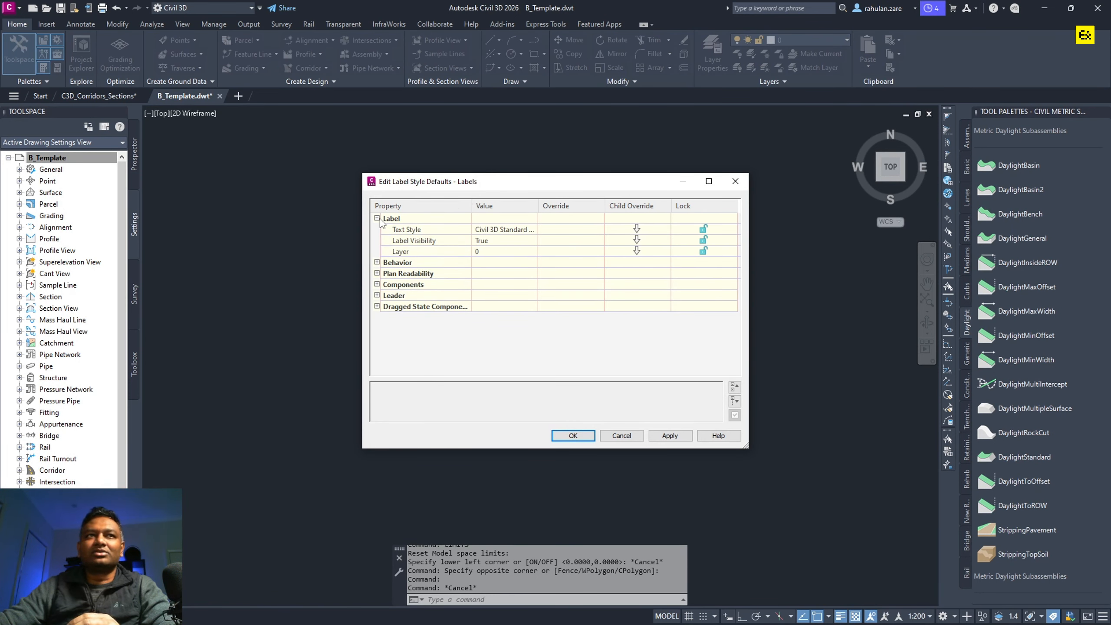
click(377, 262)
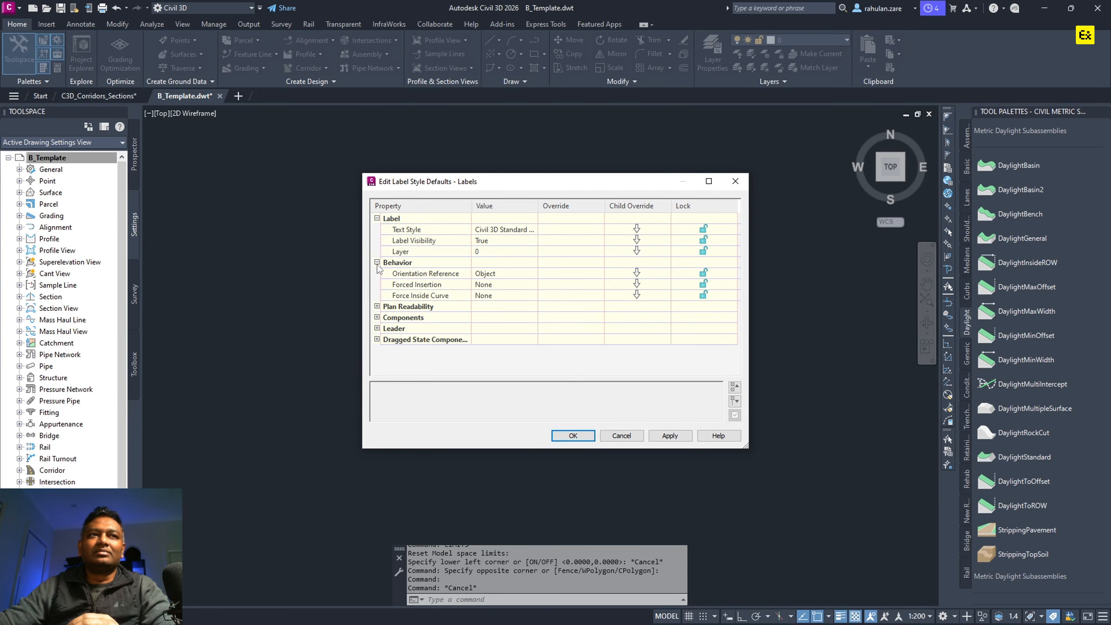
click(377, 306)
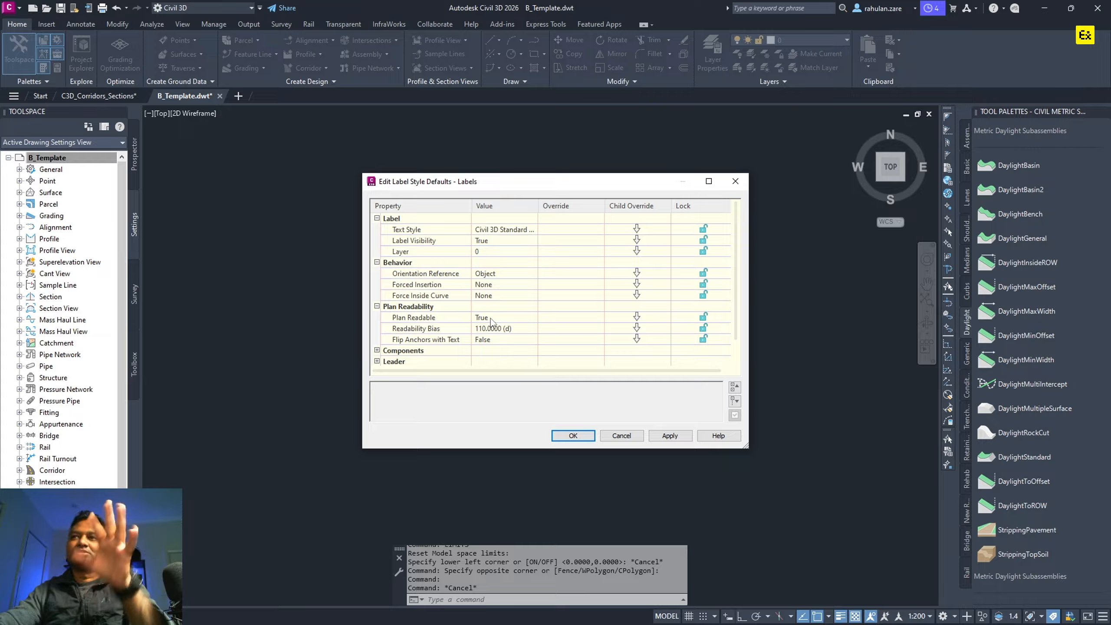
click(620, 435)
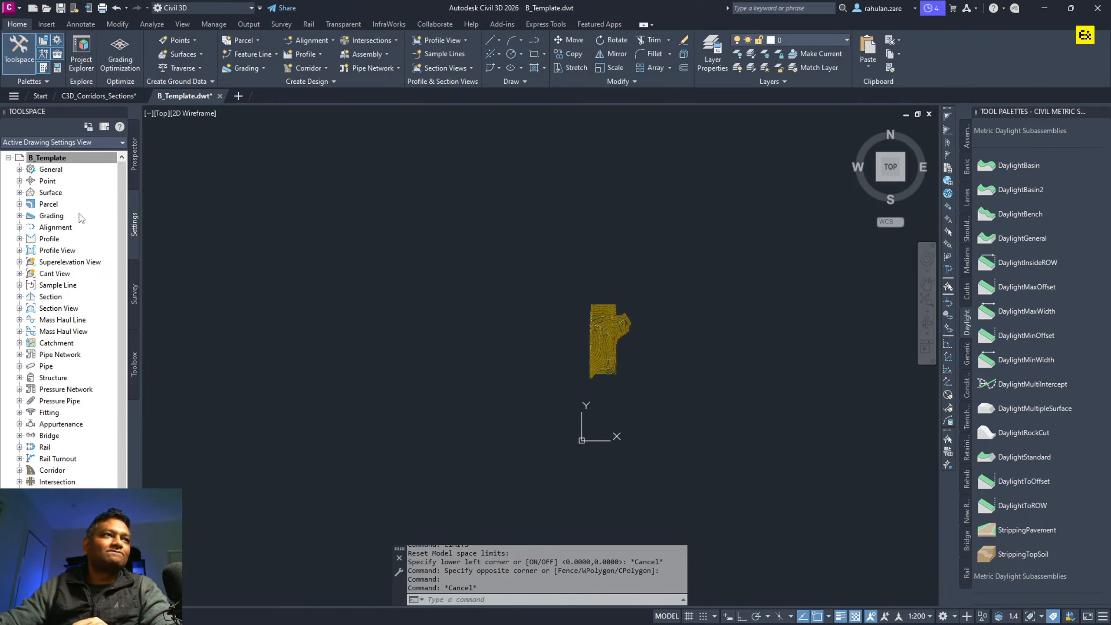
right_click(49, 163)
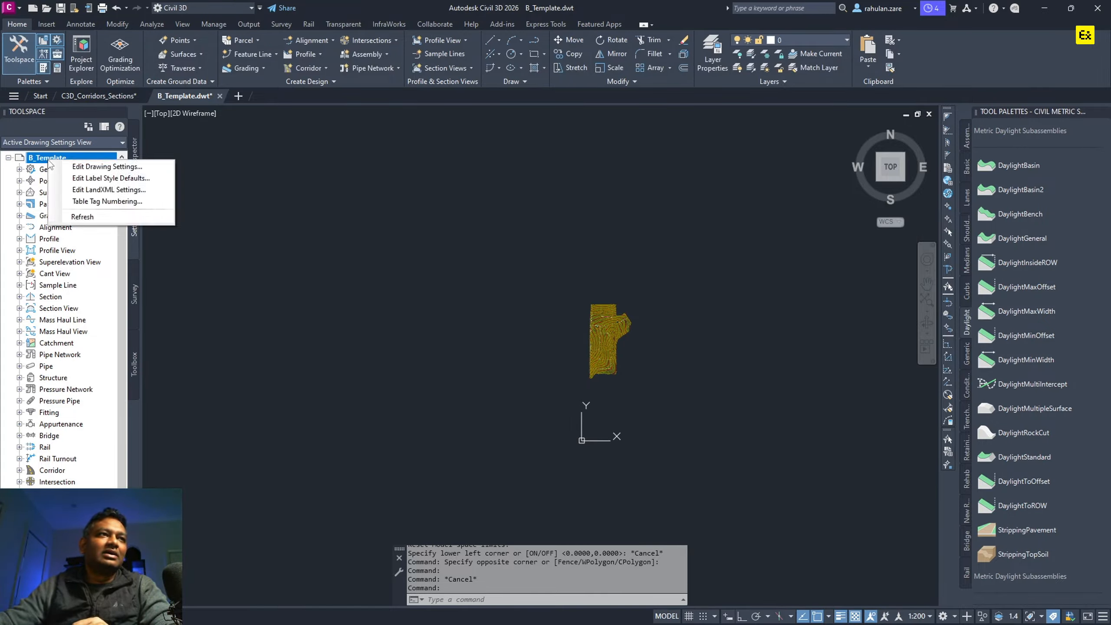
click(231, 308)
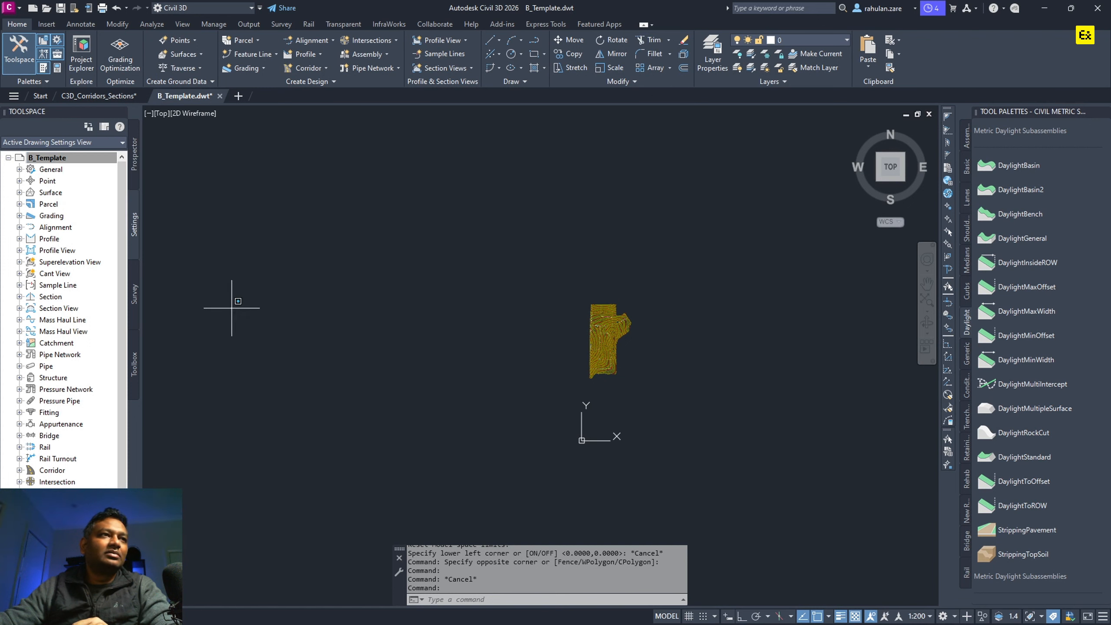
click(272, 346)
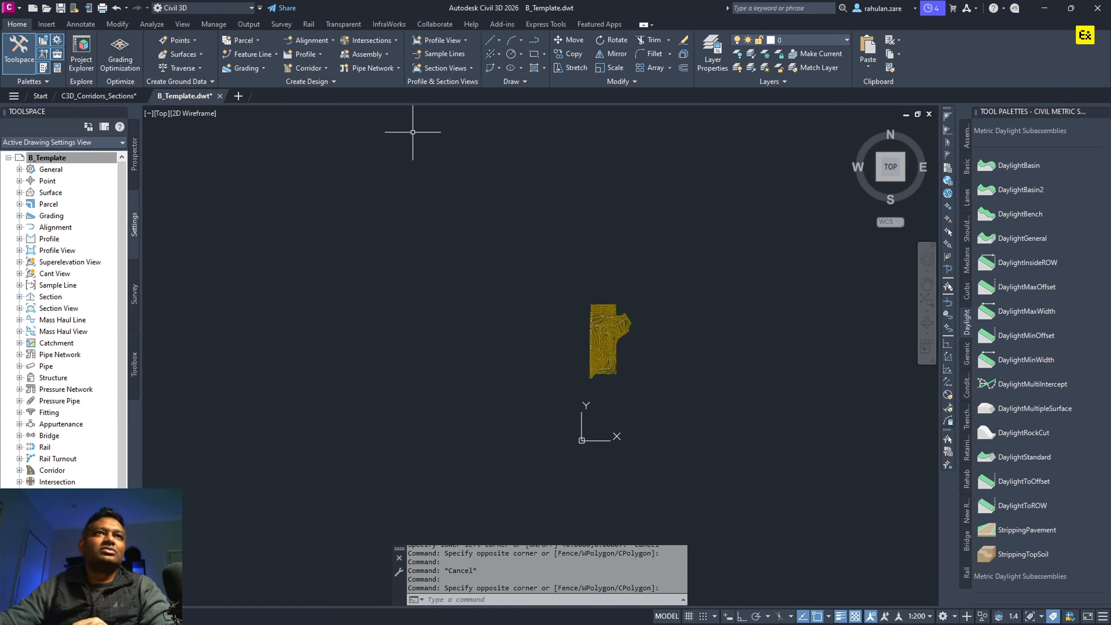
click(46, 25)
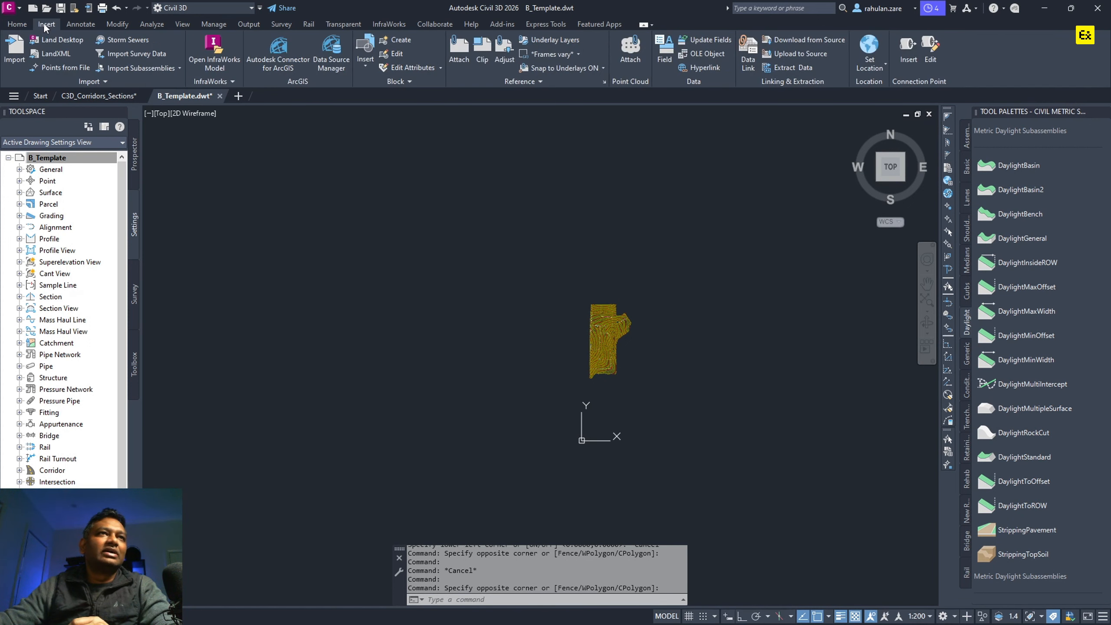
click(16, 24)
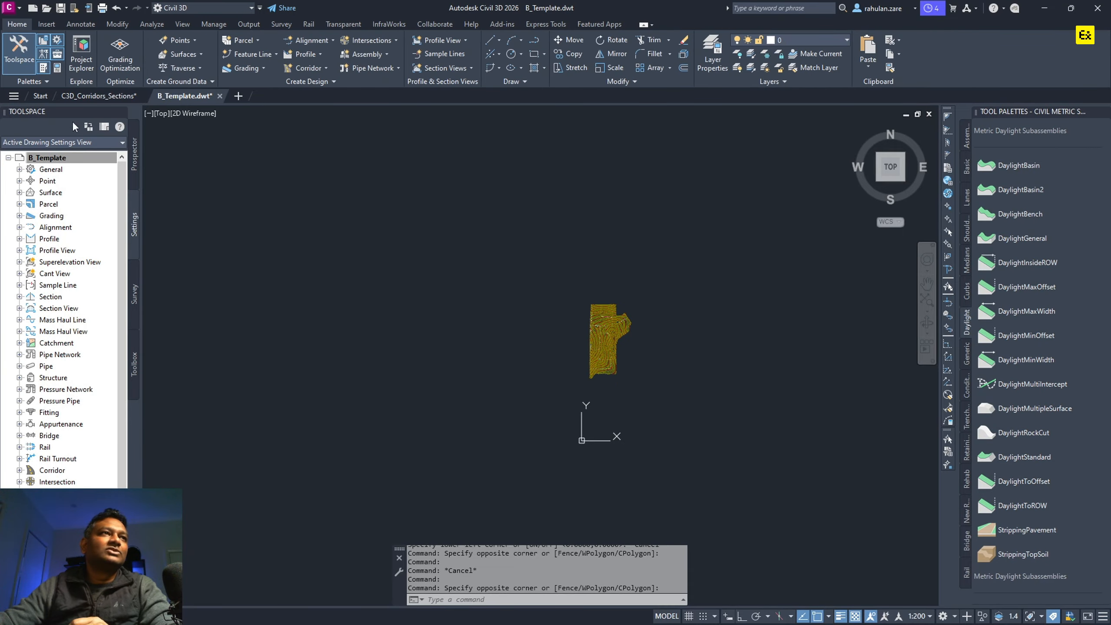
- Switch to the C3D_Corridors_Sections drawing and bring up its model space
click(135, 169)
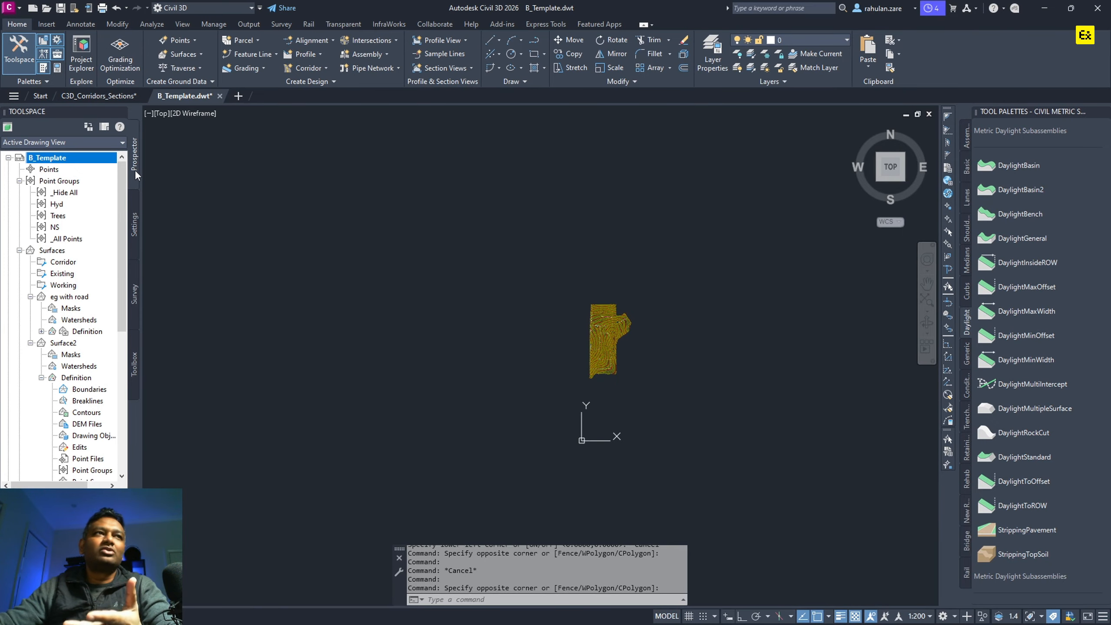
click(111, 97)
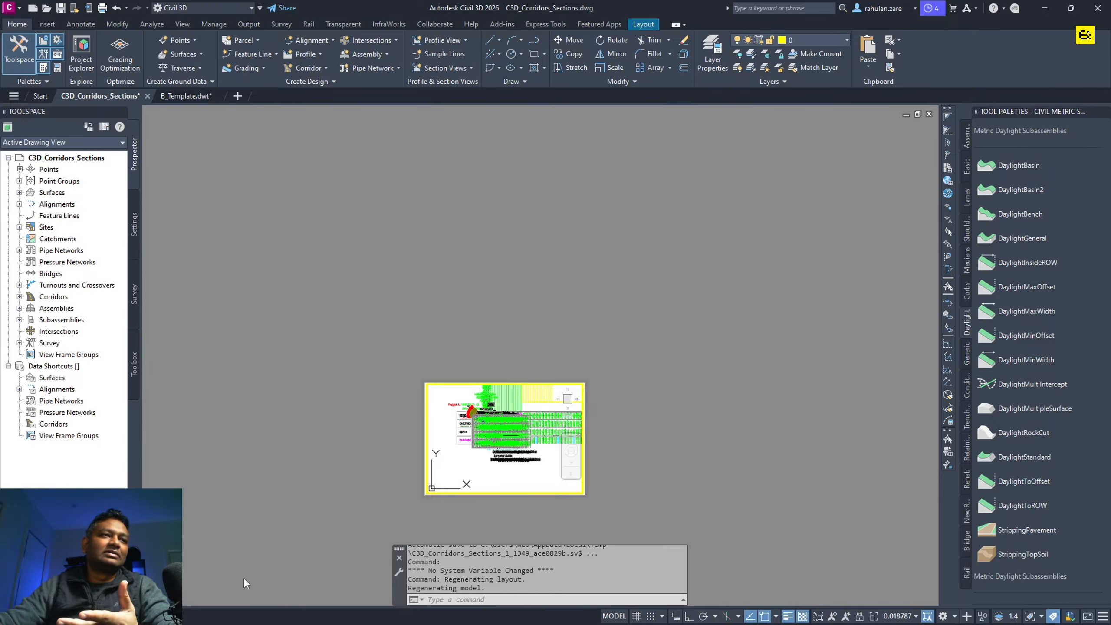
click(33, 615)
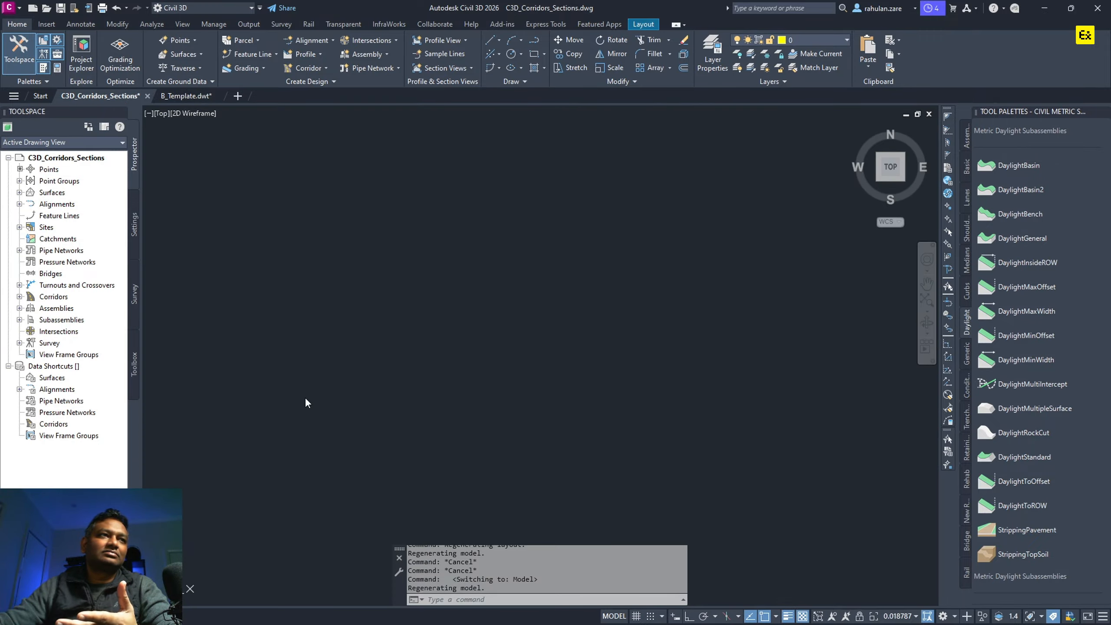
click(267, 238)
click(267, 238)
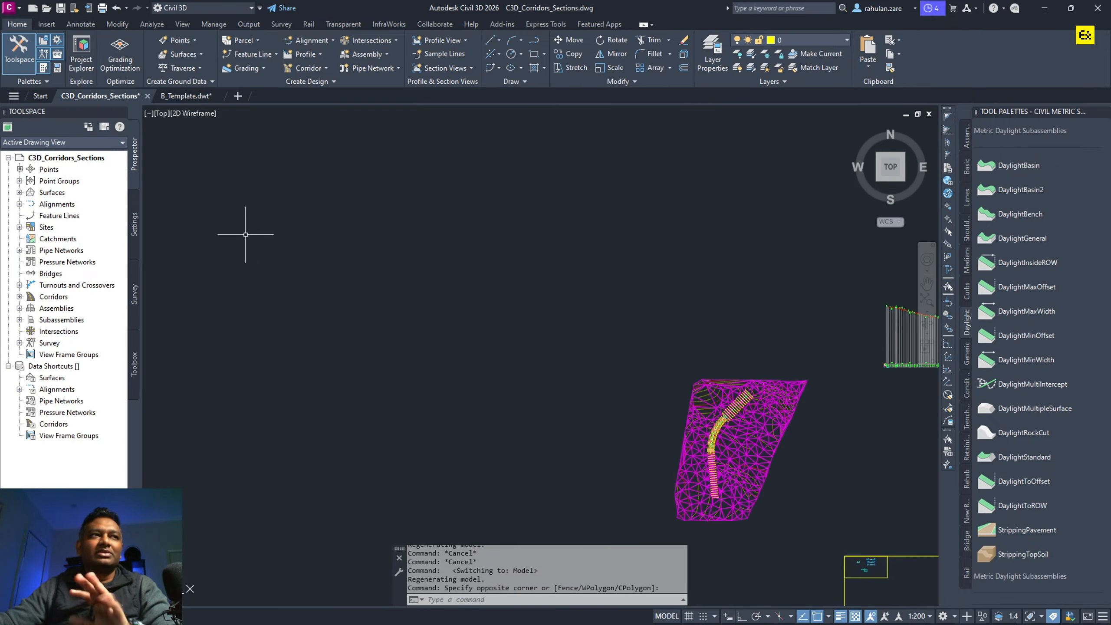
- Examine the point styles and point label styles in the C3D_Corridors_Sections settings and select the RAG_ALL label style
click(136, 208)
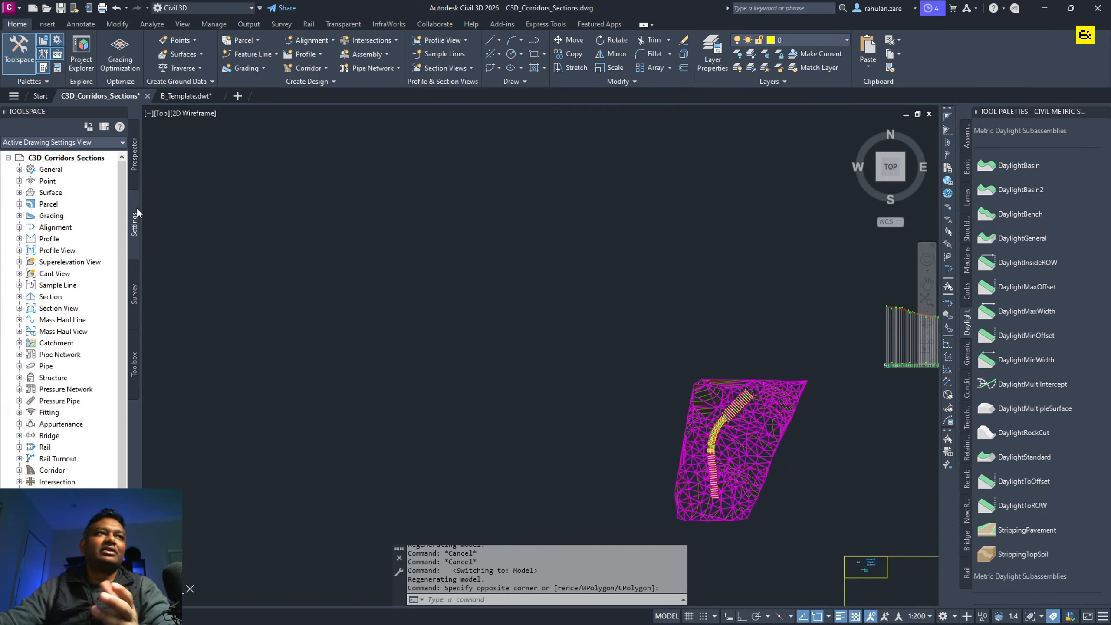
click(19, 180)
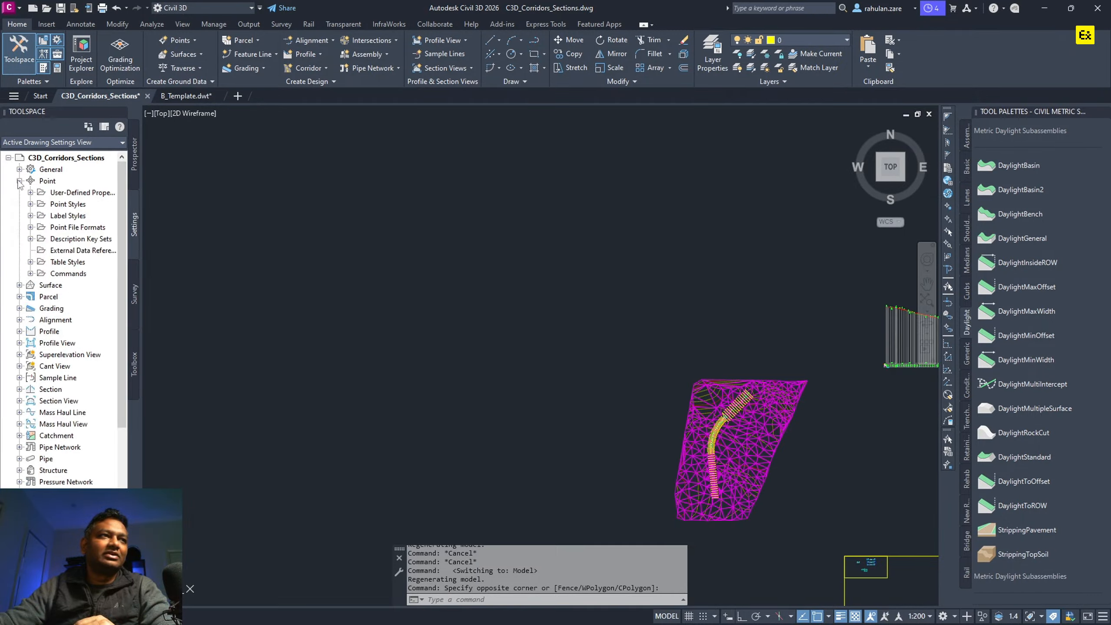
click(30, 204)
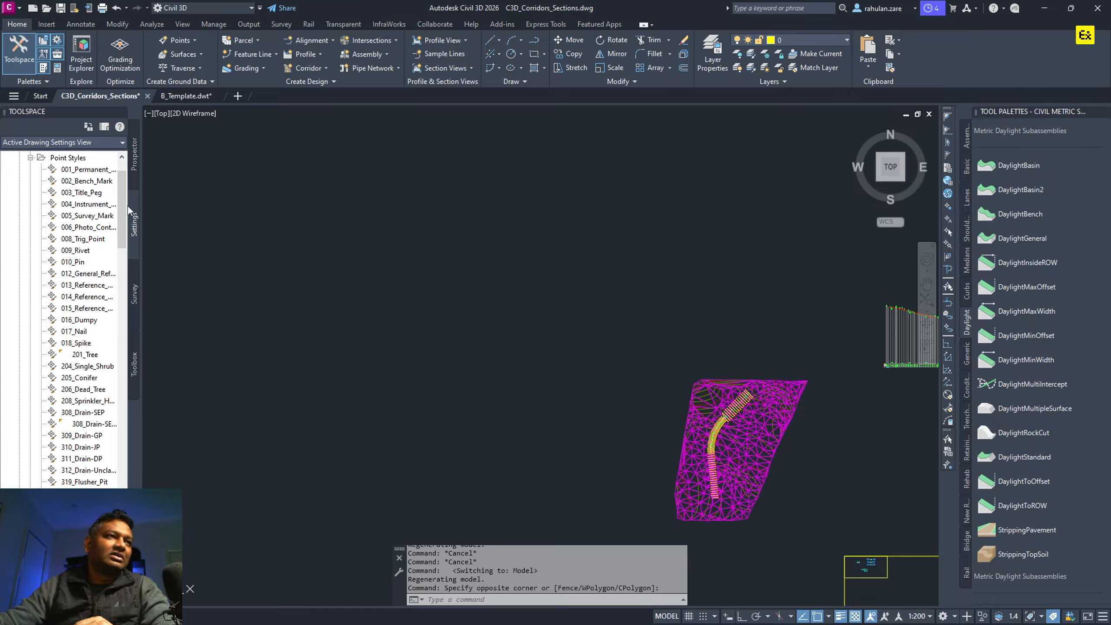
drag(126, 247, 128, 429)
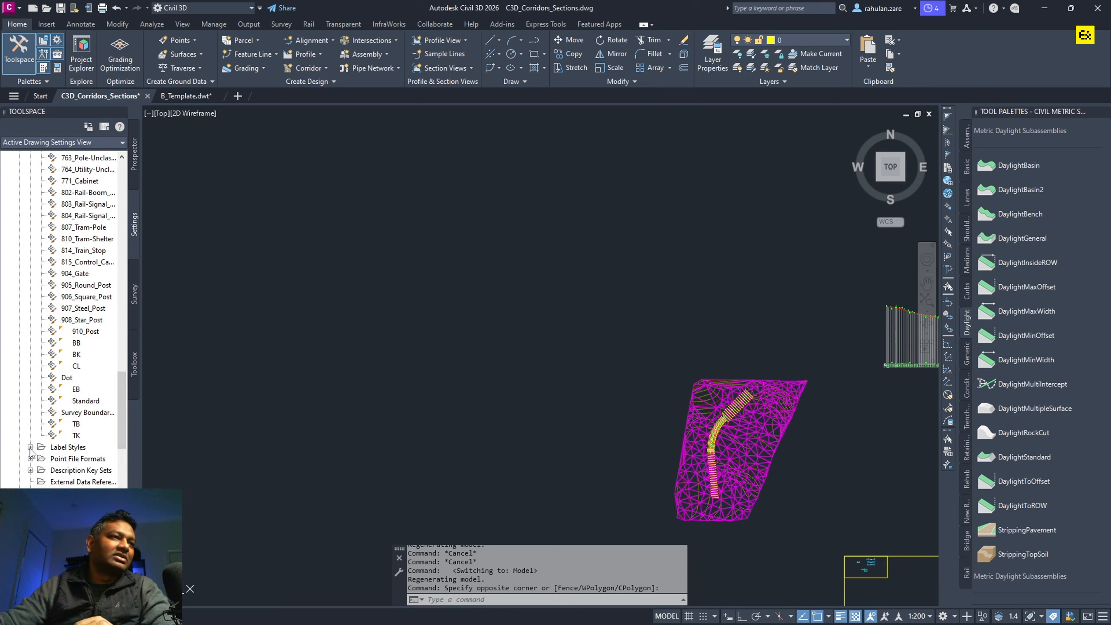
click(31, 450)
mouse_move(123, 407)
mouse_down()
mouse_move(115, 450)
mouse_move(122, 427)
mouse_up()
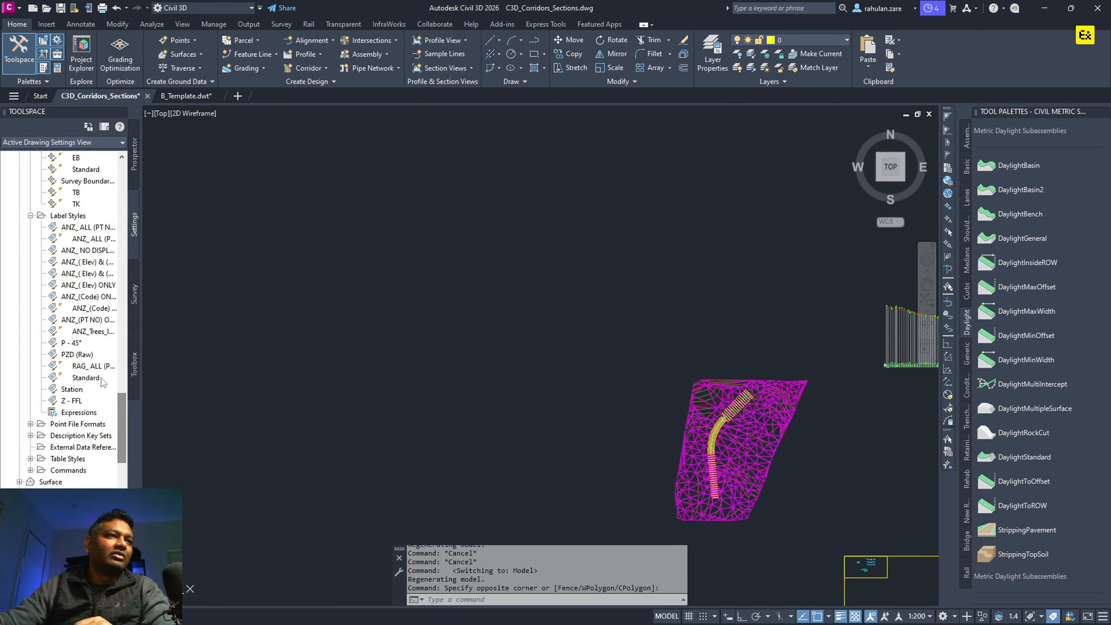
click(79, 366)
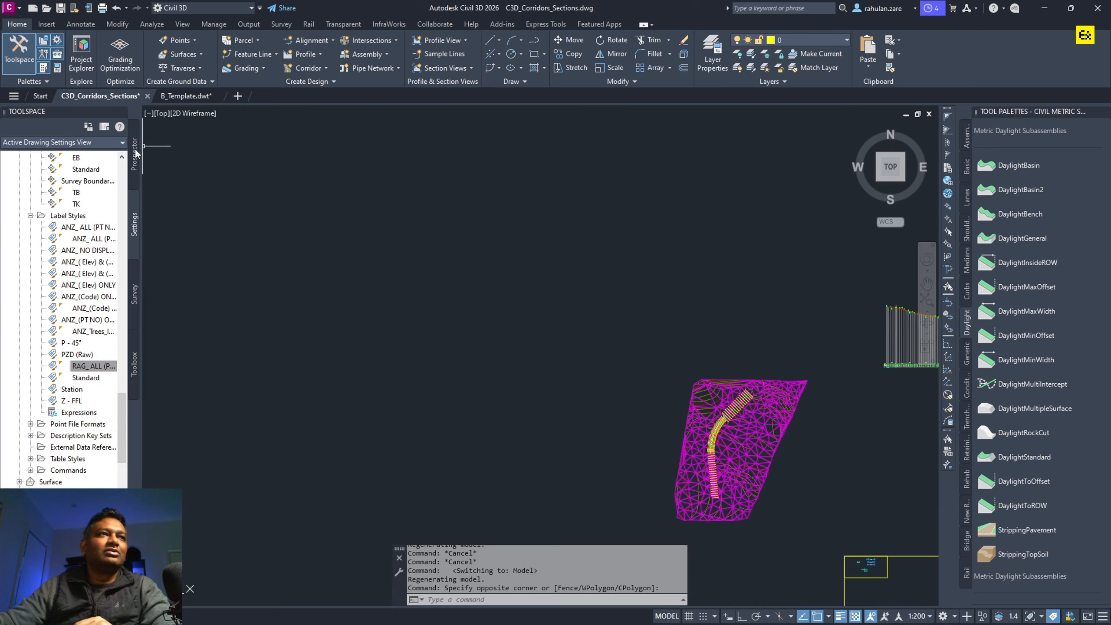
- Show the settings of all open drawings in Master View, collapse C3D_Corridors_Sections and expand the Point collection of B_Template
click(6, 143)
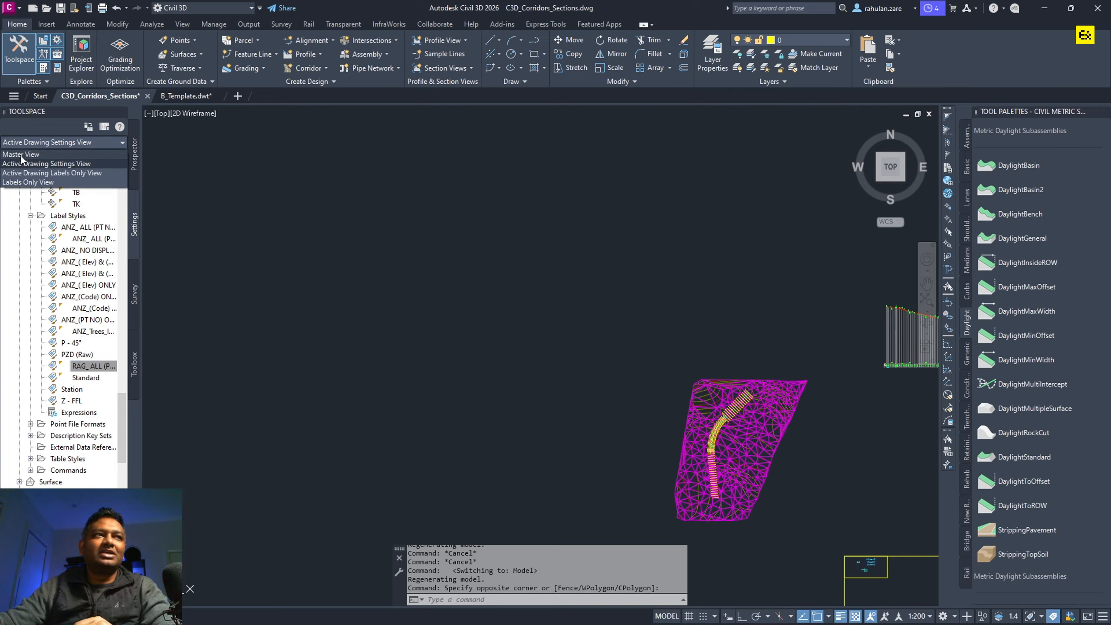
click(22, 161)
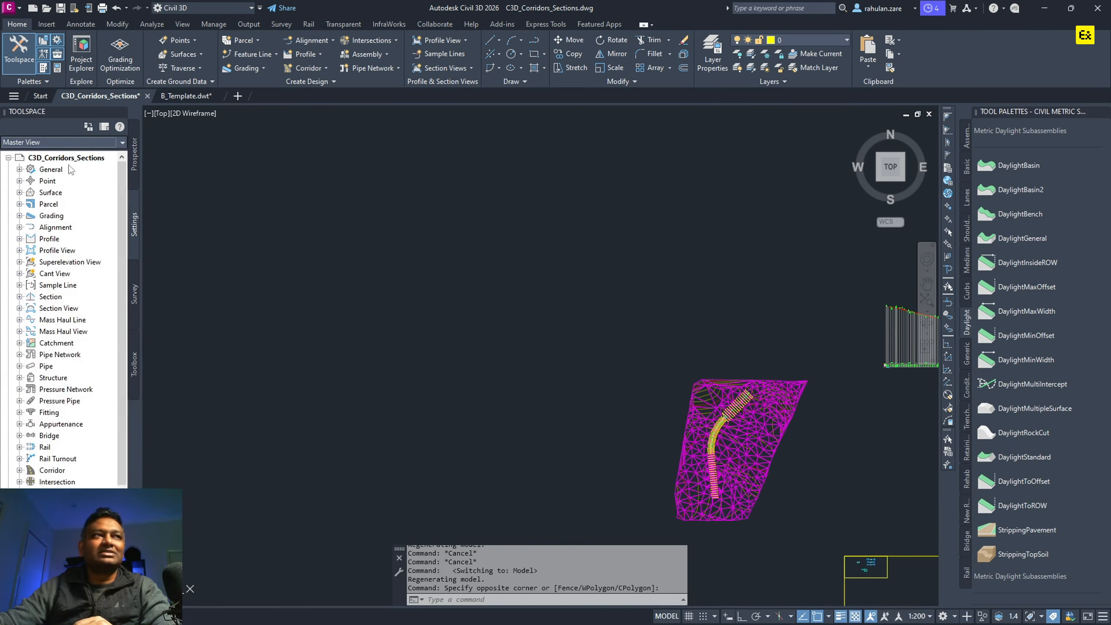
click(8, 157)
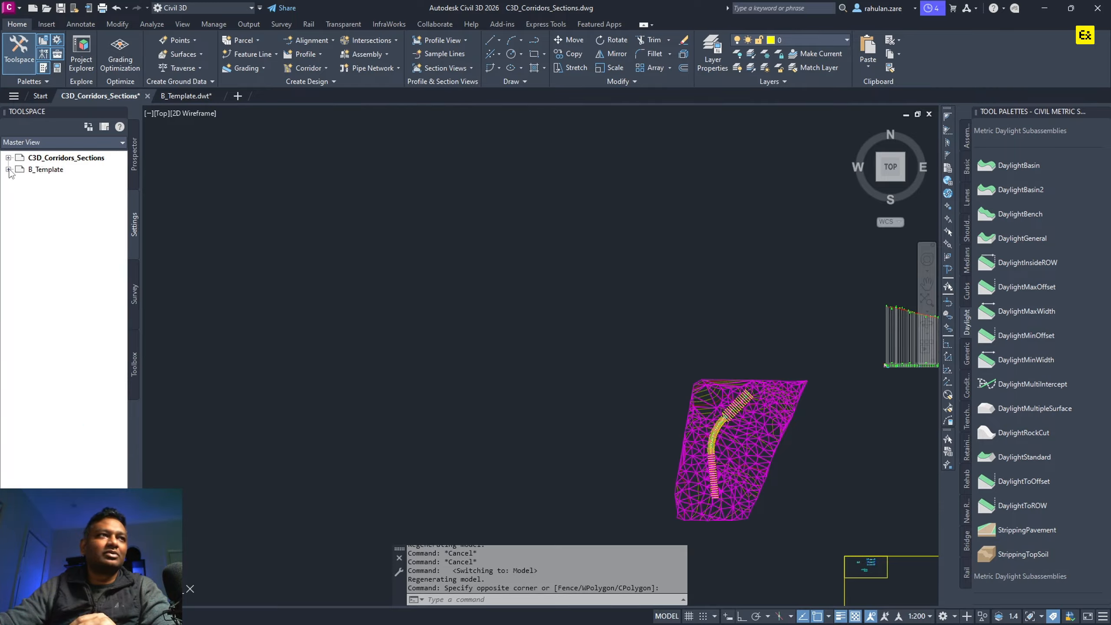
double_click(41, 172)
click(19, 181)
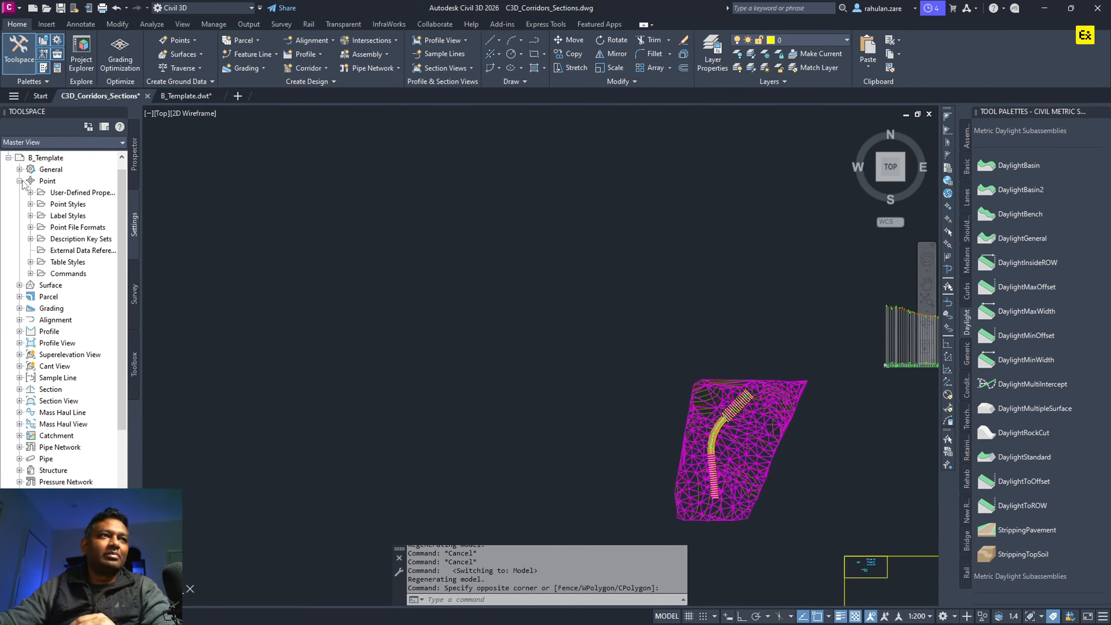
- Compare the point label styles of B_Template with those of C3D_Corridors_Sections and select the RAG_ALL style in C3D_Corridors_Sections
click(31, 215)
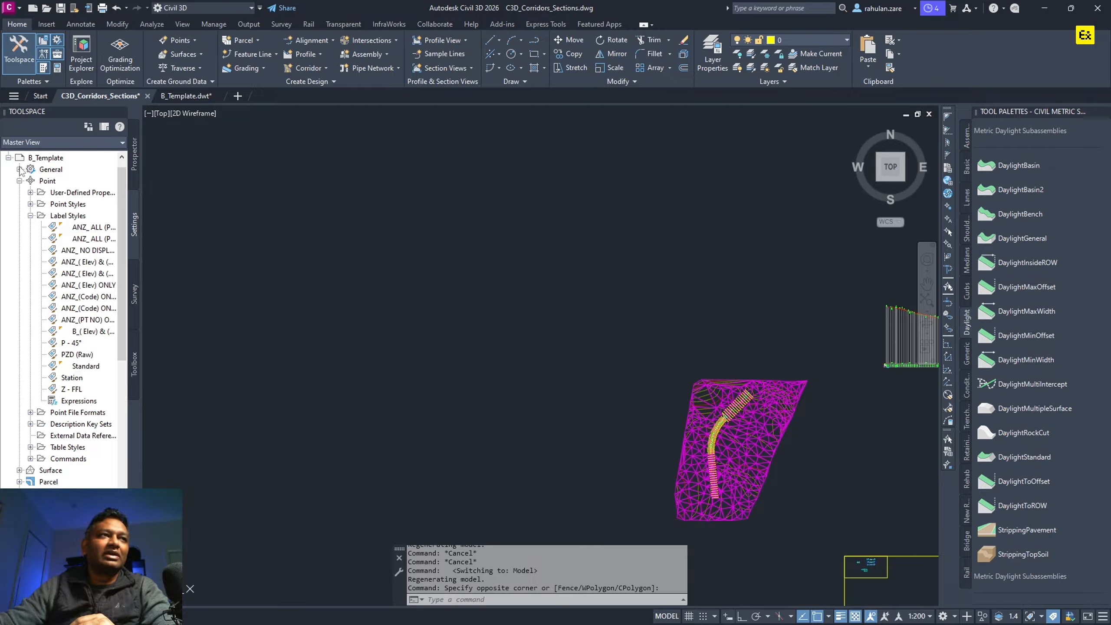
scroll(14, 163, up, 1)
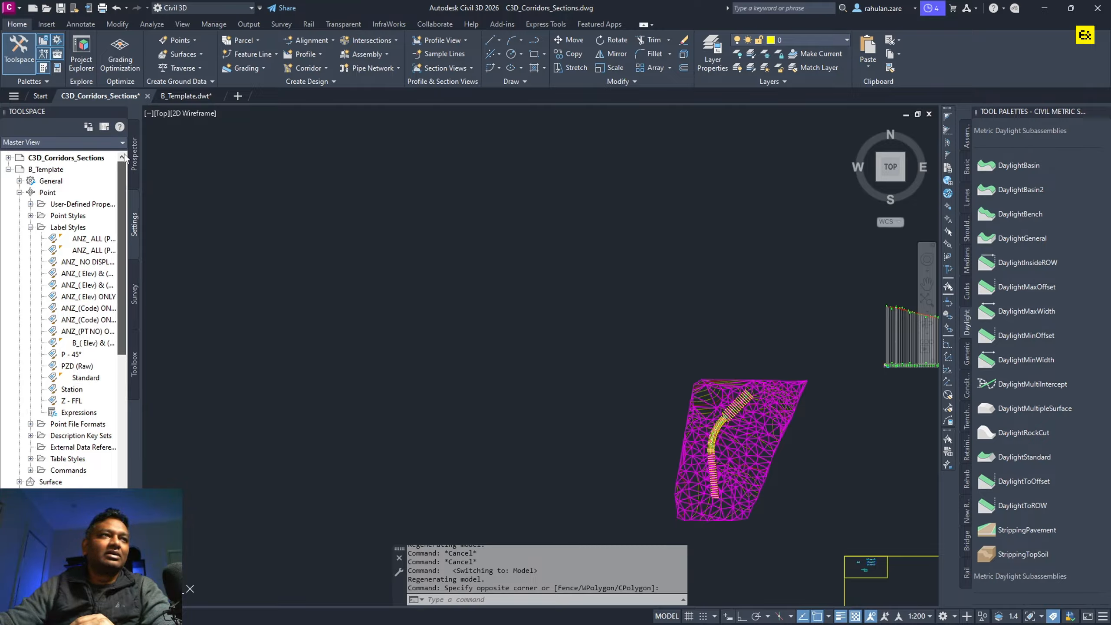
click(8, 158)
click(19, 180)
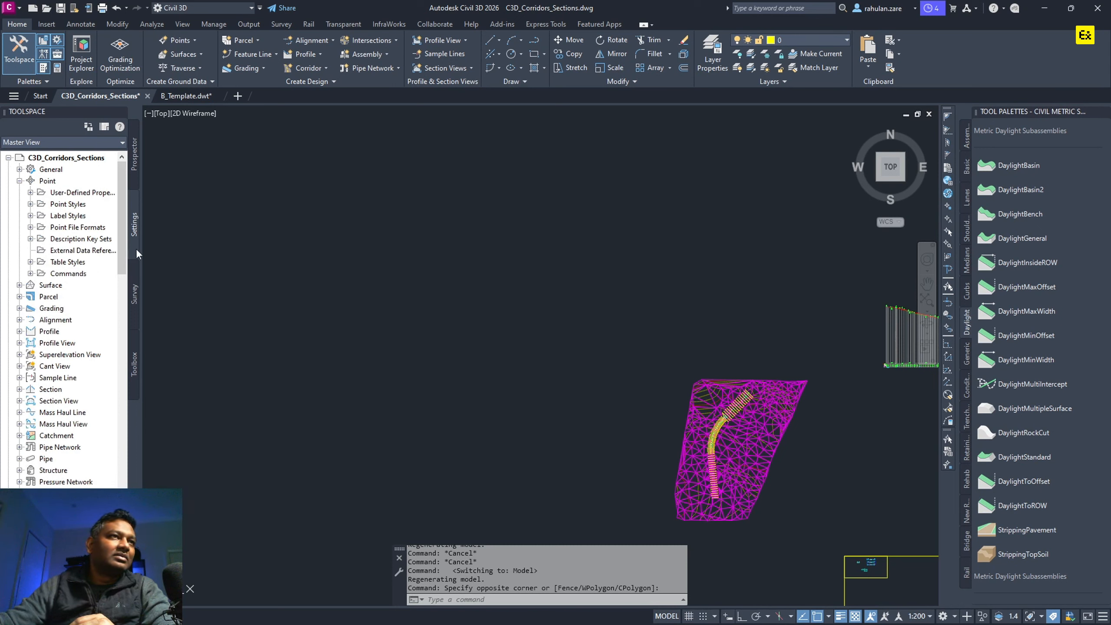
click(30, 216)
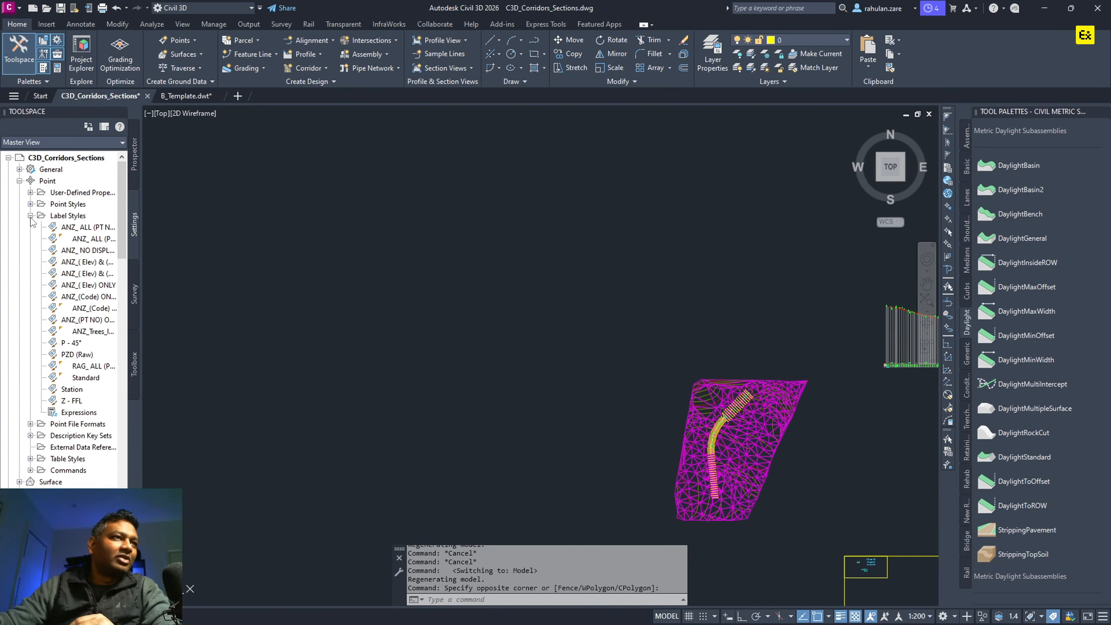
click(86, 366)
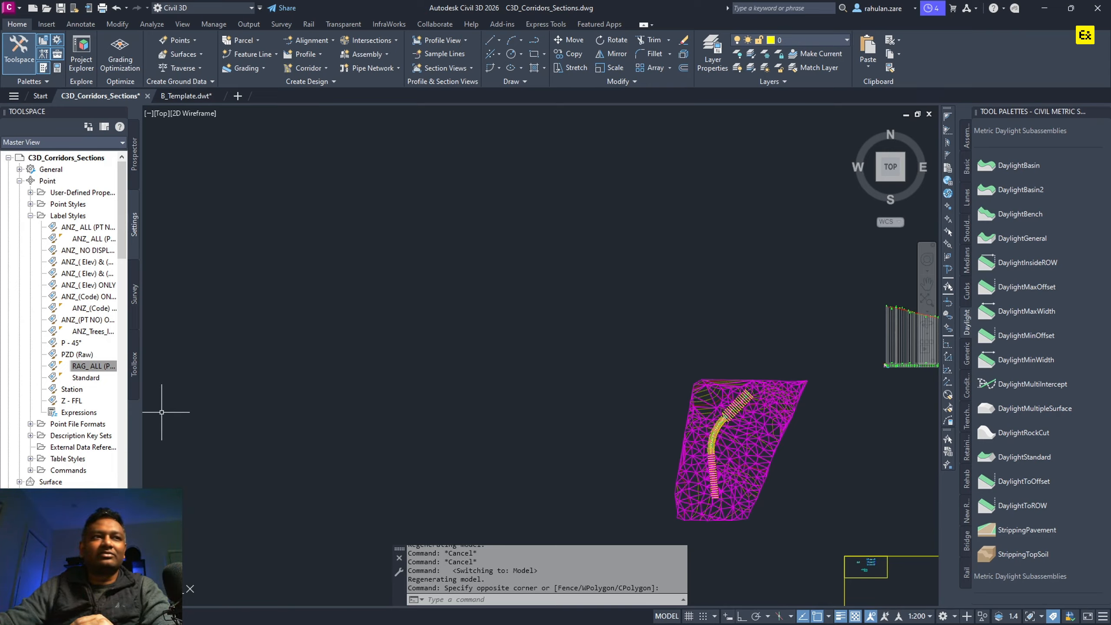
- Switch to the B_Template drawing, collapse its settings and show the point label styles of C3D_Corridors_Sections
drag(123, 251, 132, 292)
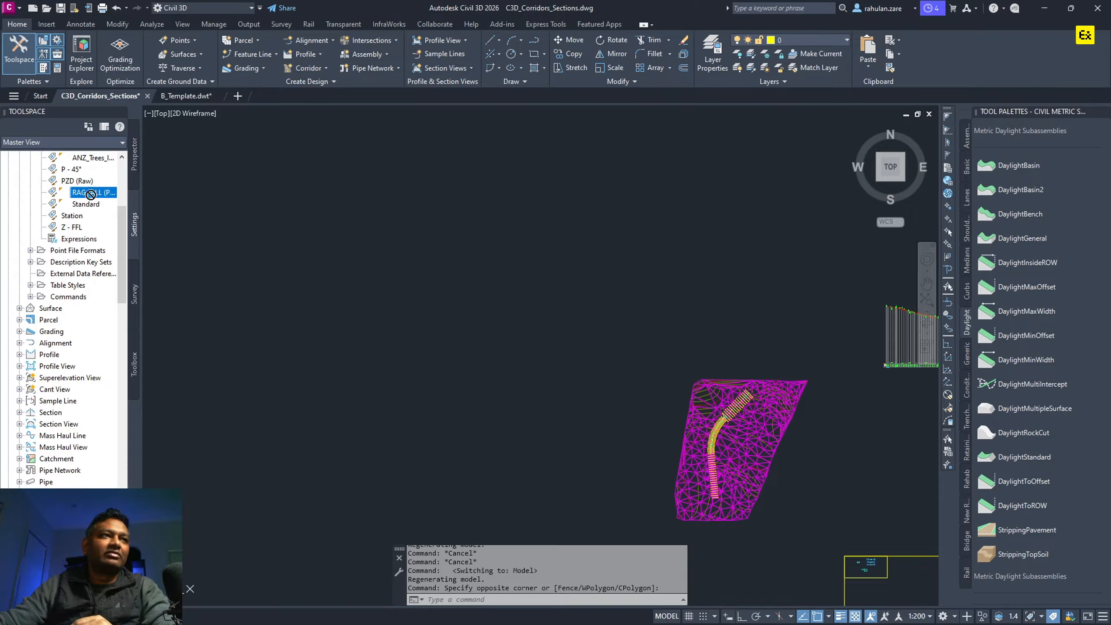
click(184, 96)
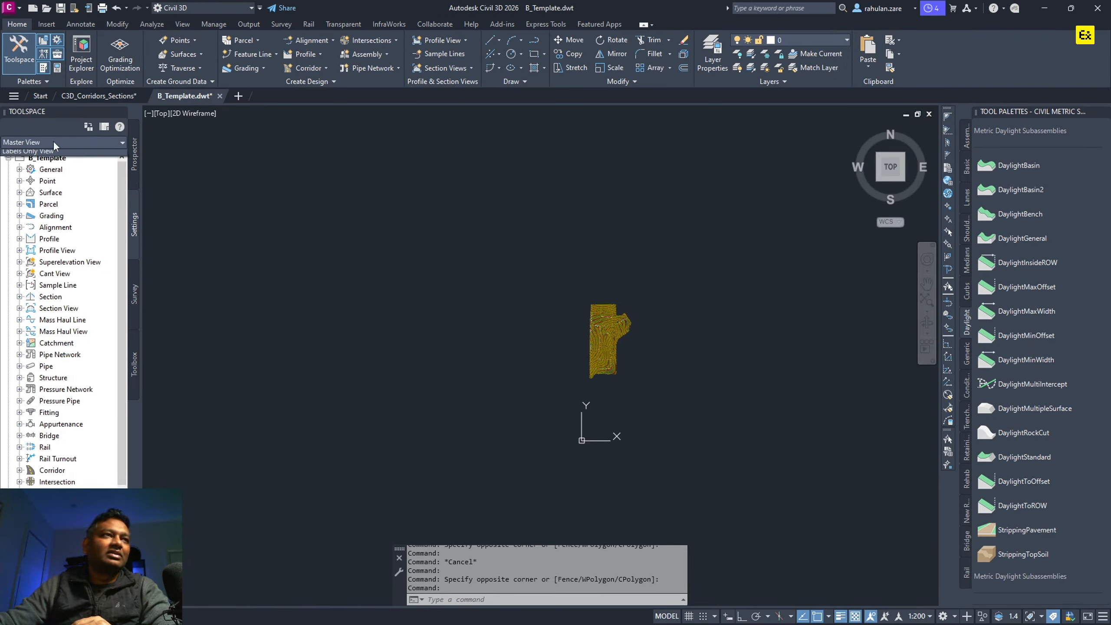
click(8, 157)
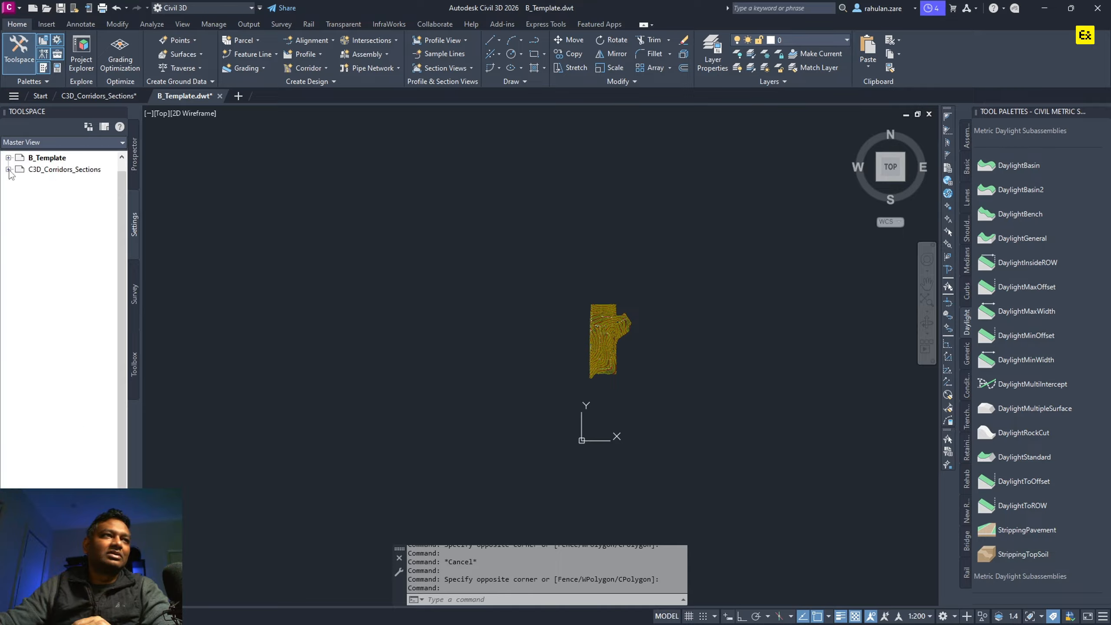
click(8, 169)
click(19, 180)
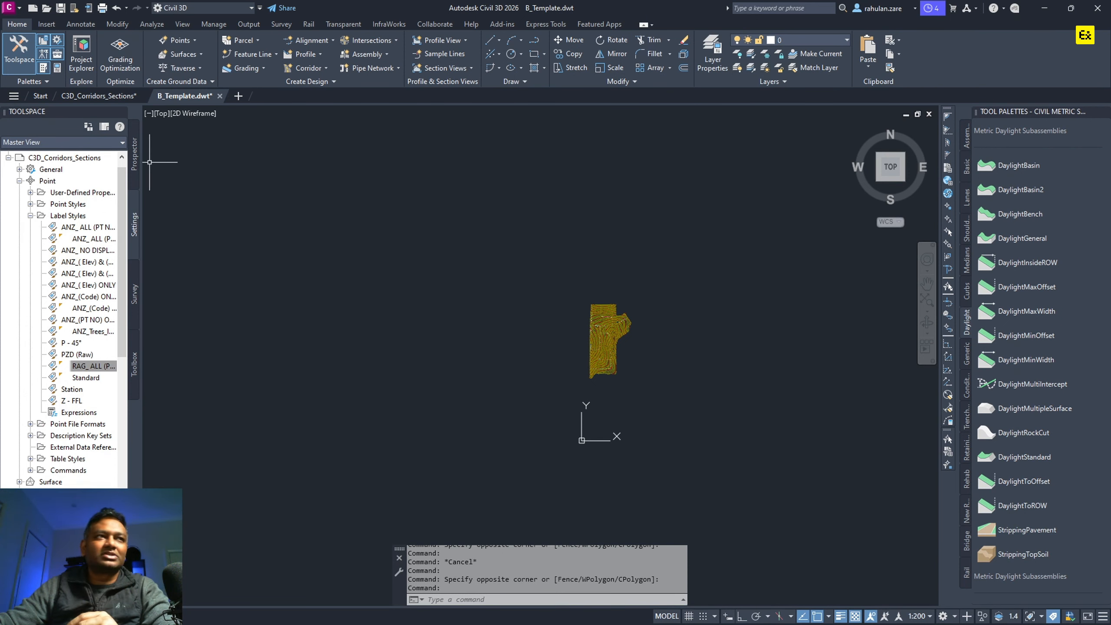
- Examine the point label styles available to B_Template's _Hide All point group and close its properties without applying changes
click(133, 154)
click(19, 180)
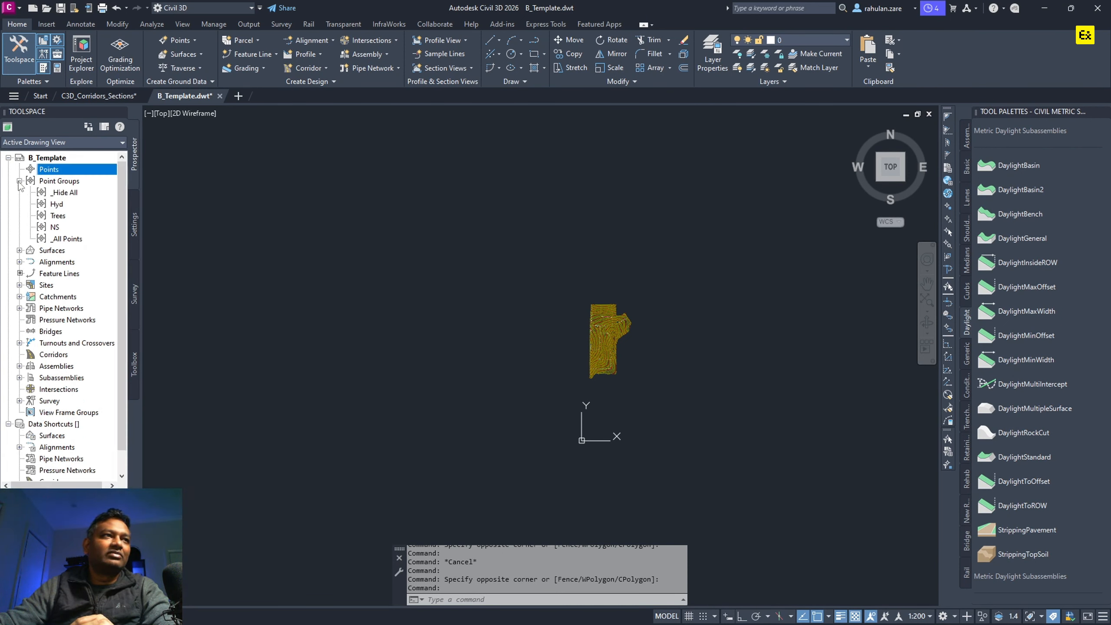
right_click(60, 195)
click(92, 204)
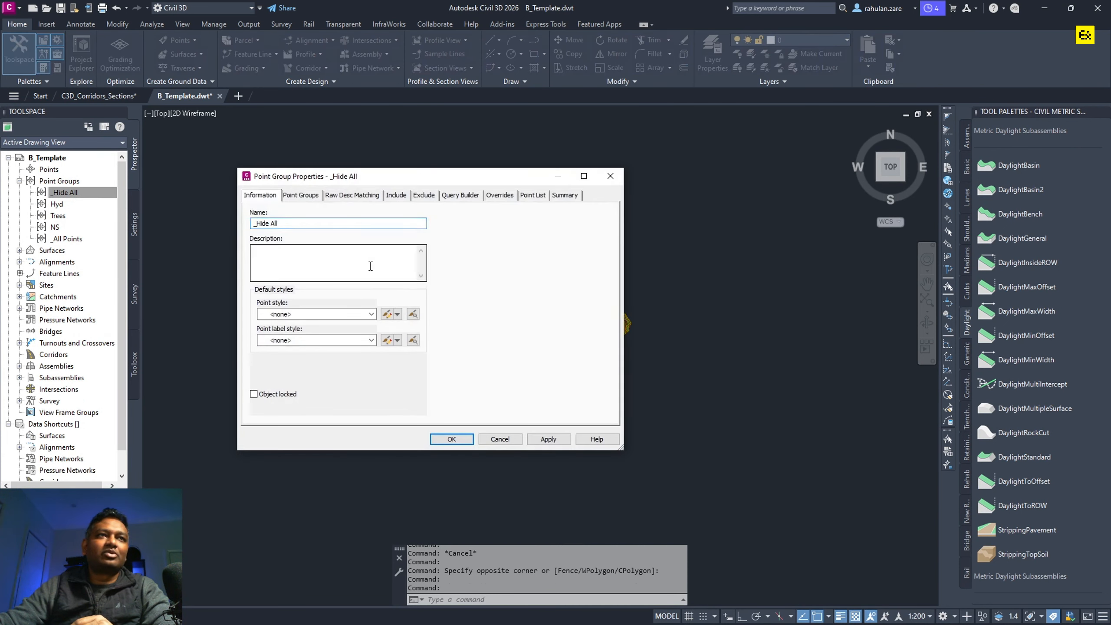
click(358, 341)
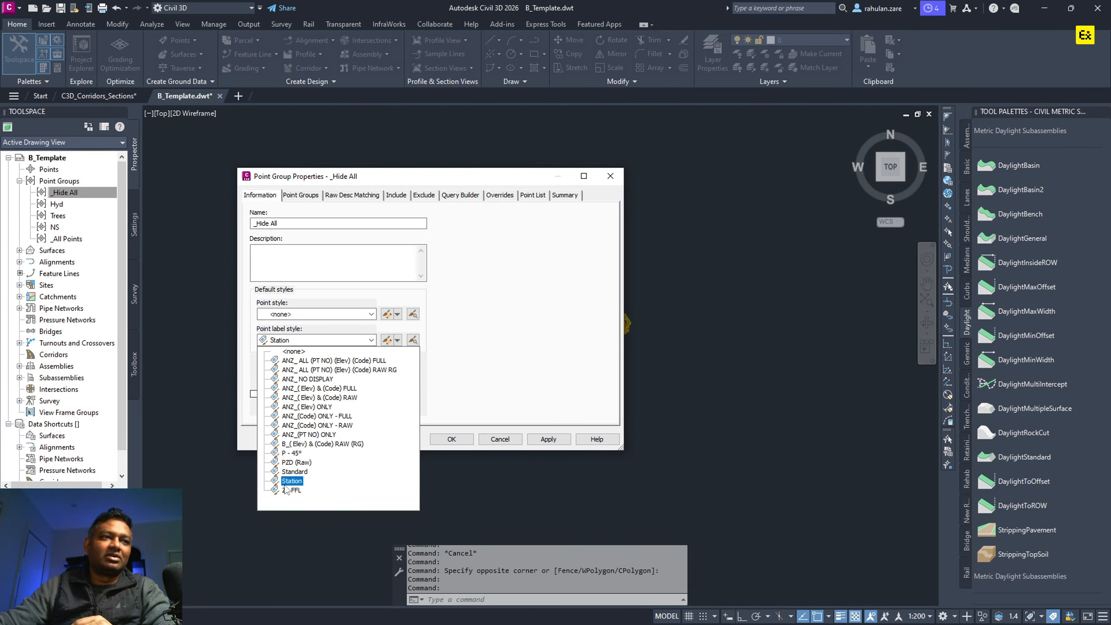
click(307, 416)
click(503, 437)
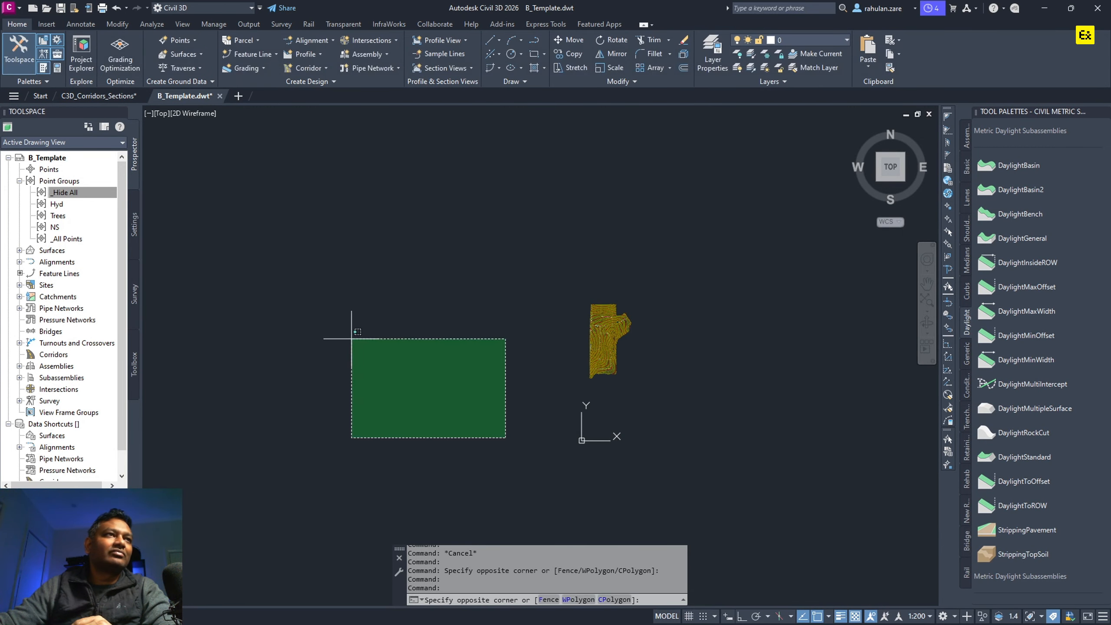
- Copy the RAG_ALL point label style from C3D_Corridors_Sections into B_Template and check for it among the _Hide All point group's label styles, discarding any property changes
click(134, 198)
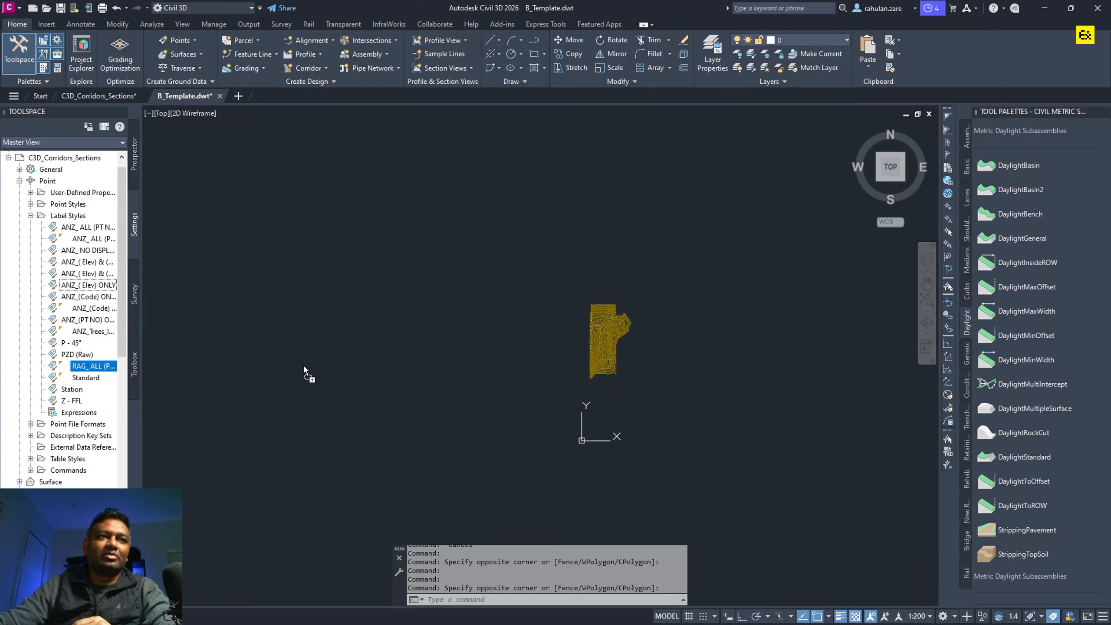
click(134, 158)
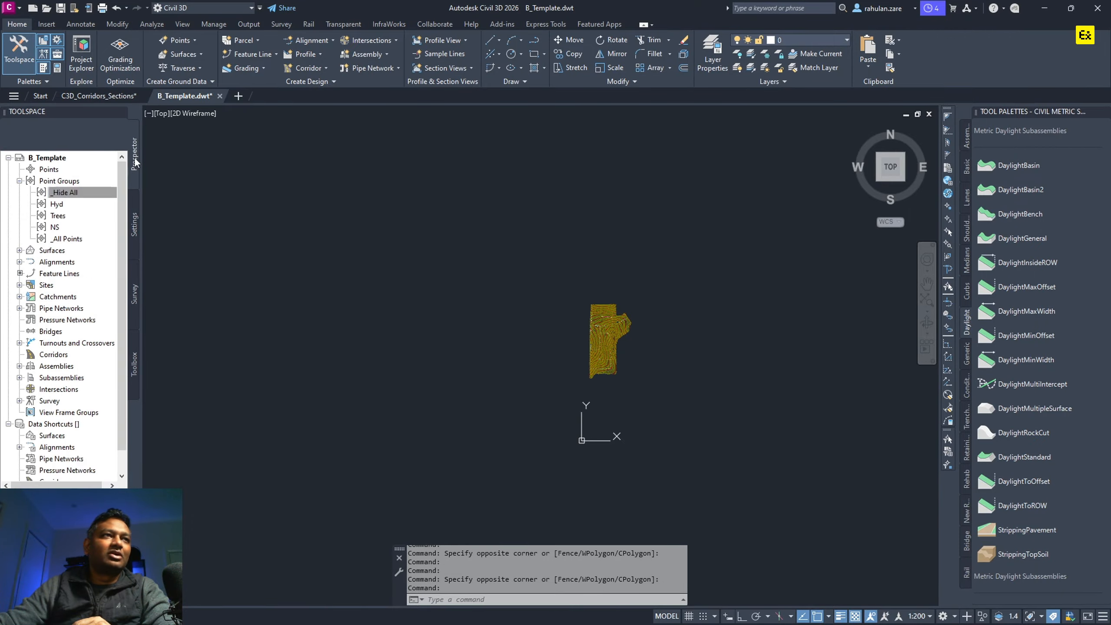
right_click(53, 195)
click(76, 200)
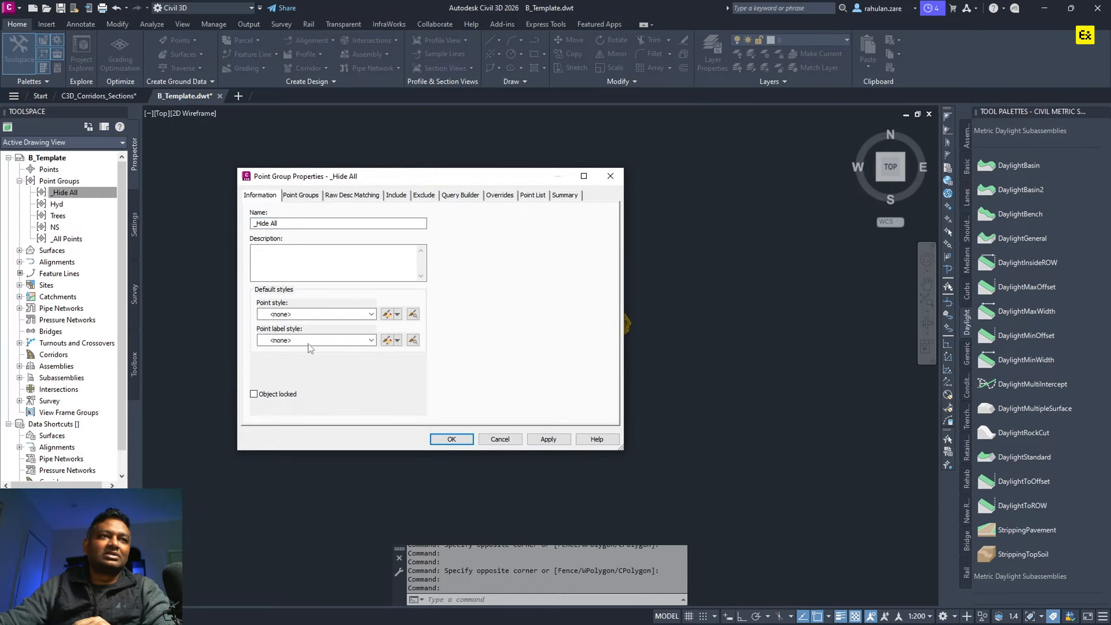
click(308, 341)
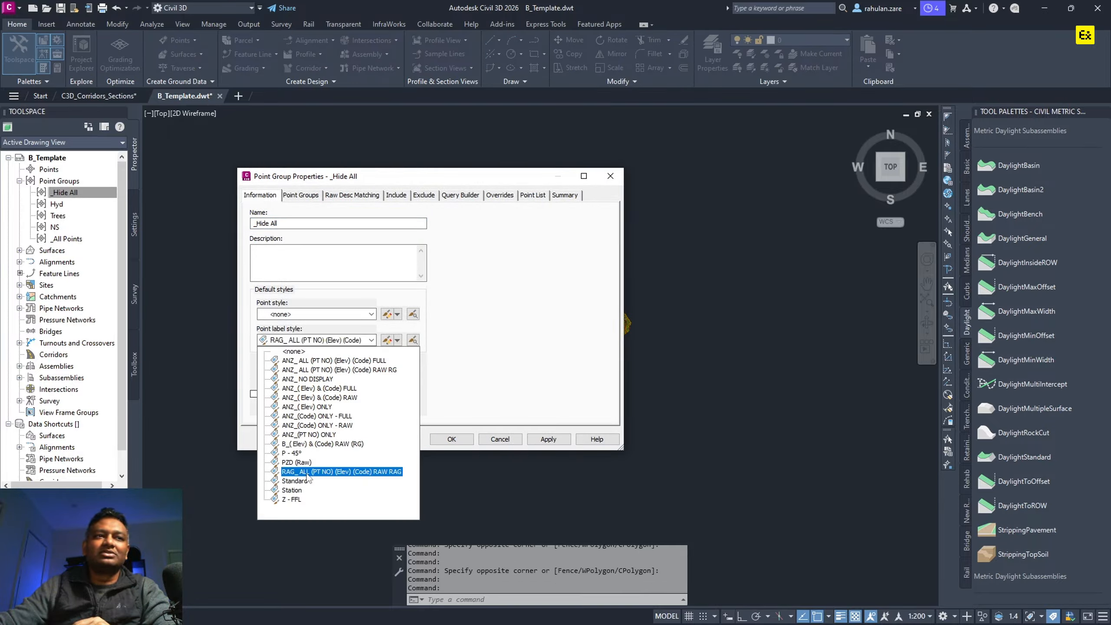
click(495, 439)
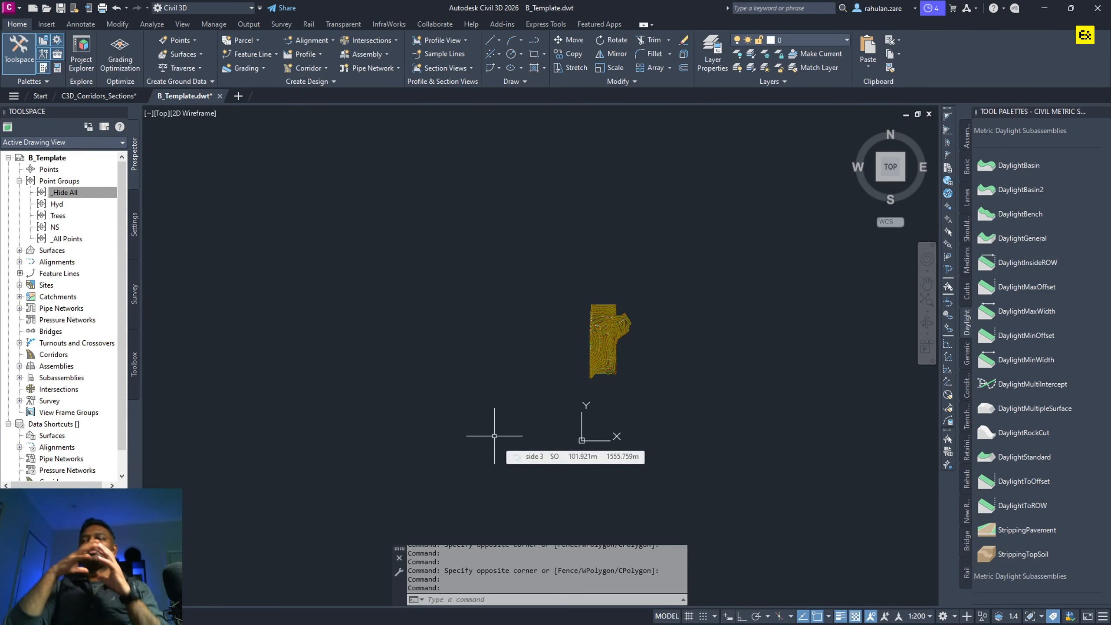